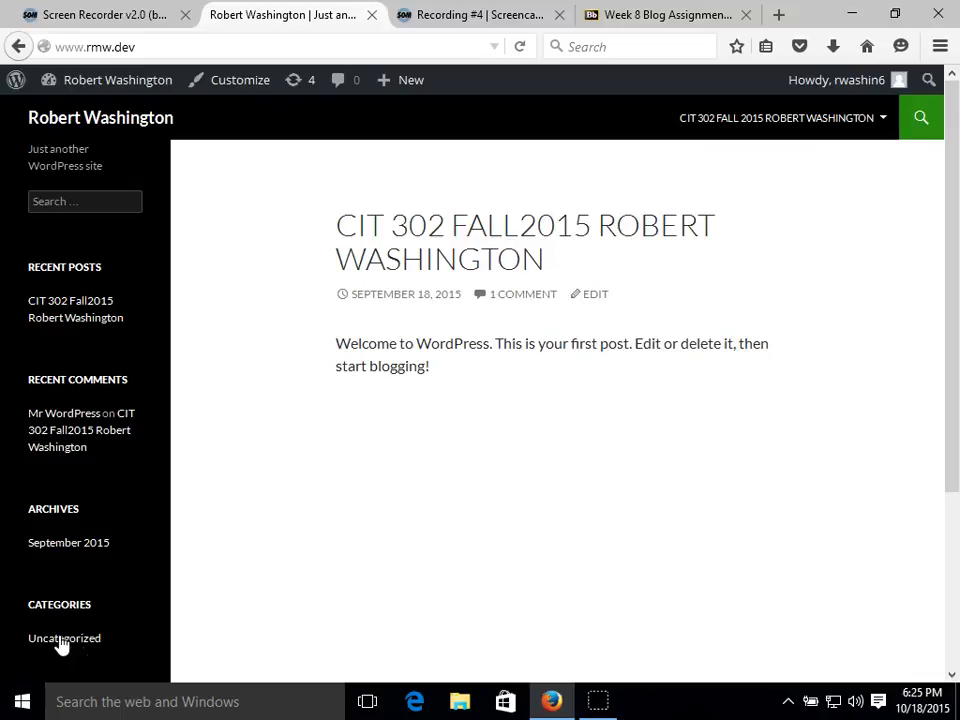
Go to the site's dashboard and open the page of installed themes.
left_click(280, 443)
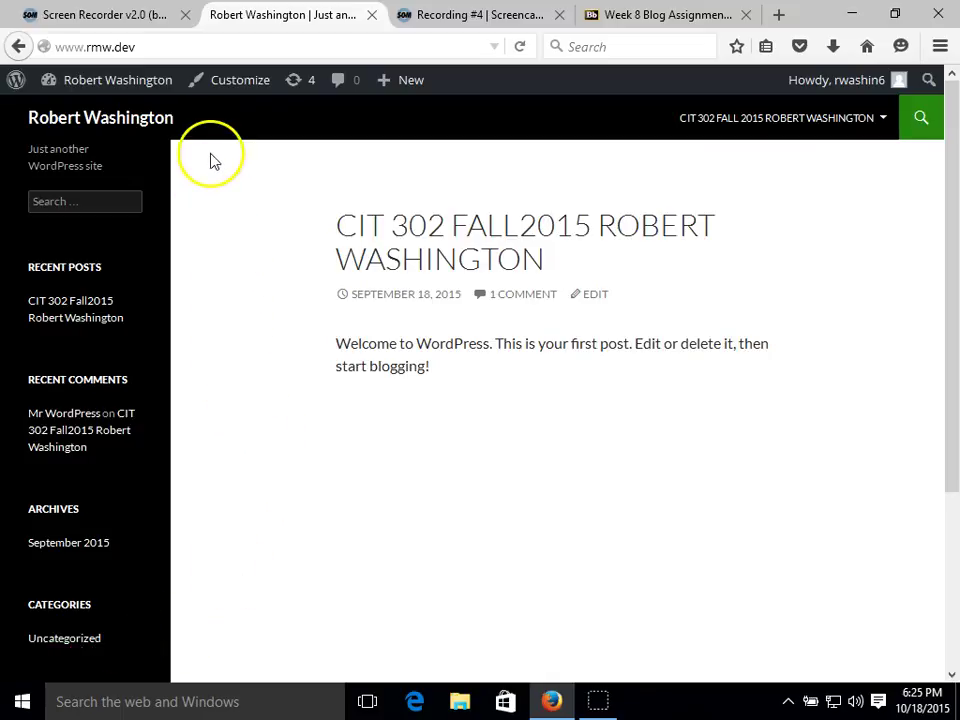
mouse_move(118, 90)
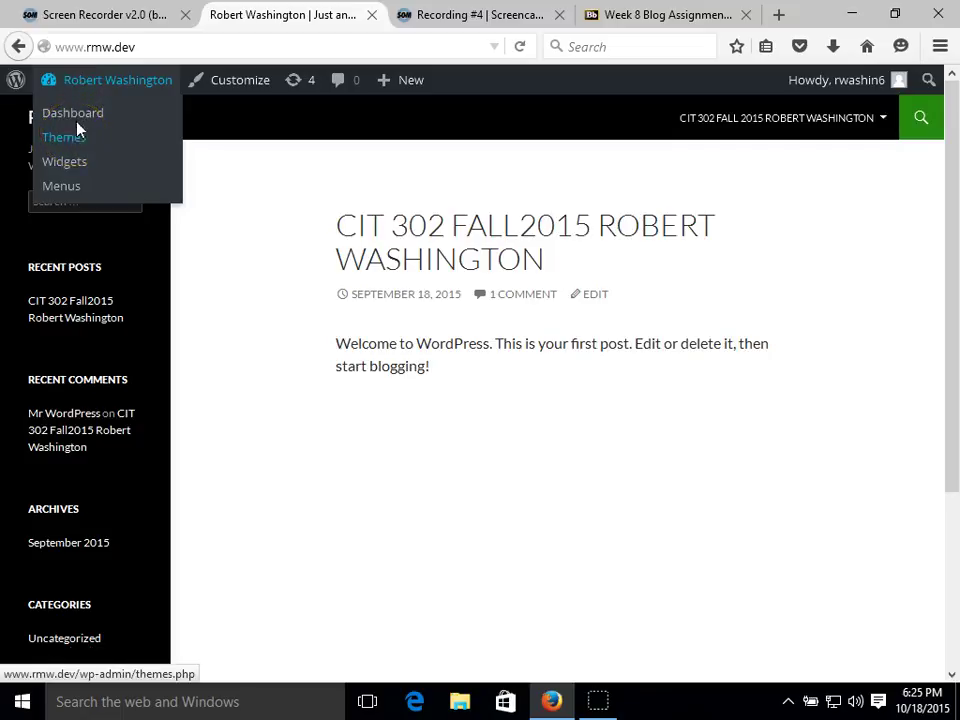
left_click(79, 117)
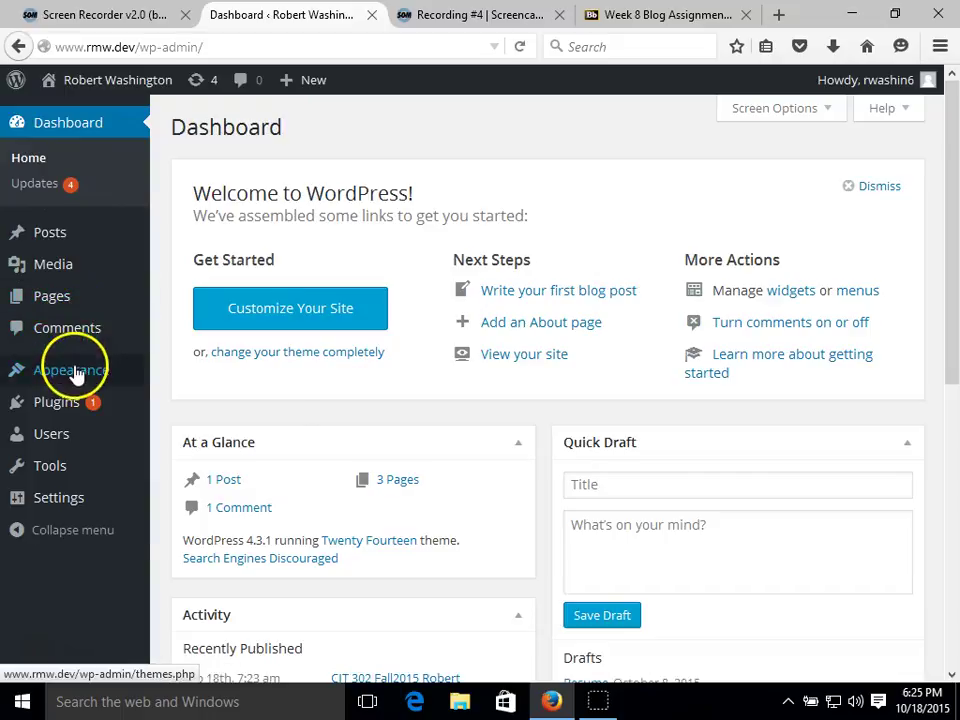
mouse_move(75, 372)
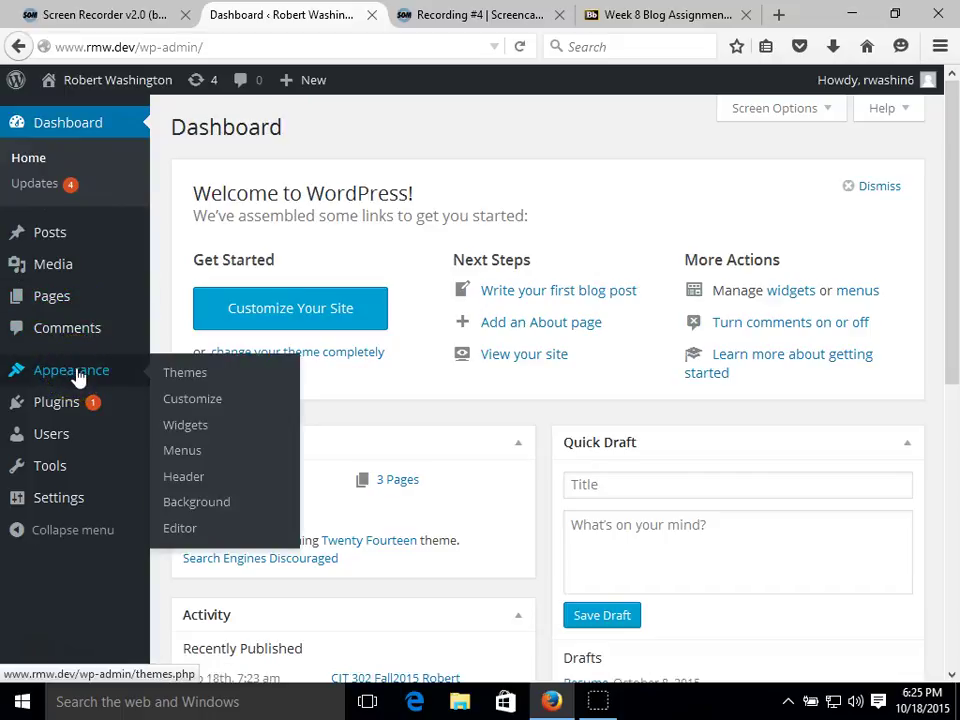
left_click(180, 376)
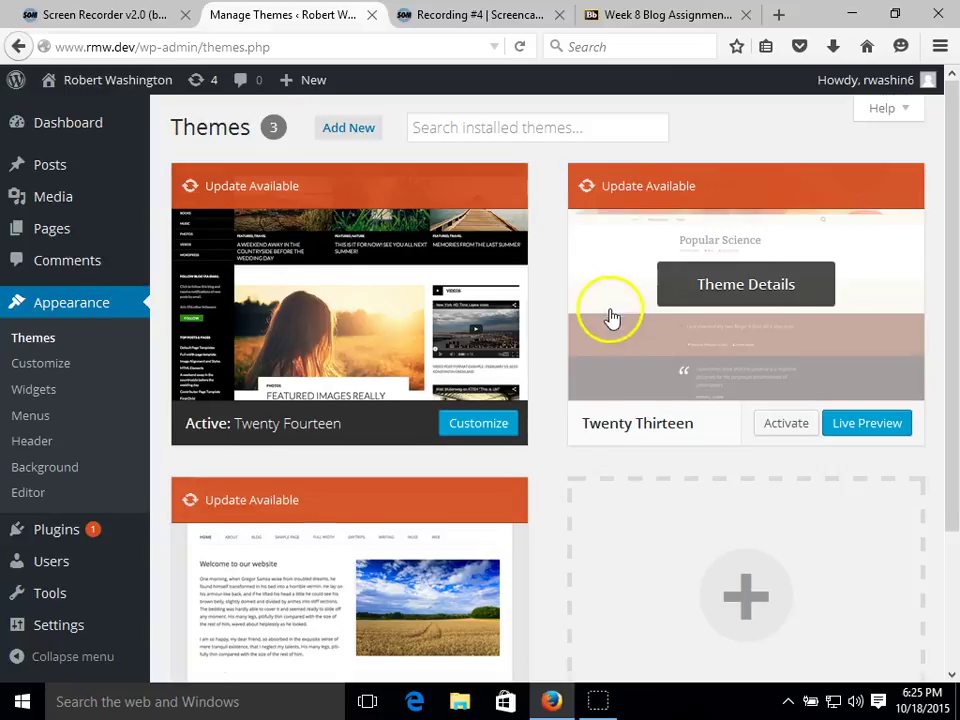
Look through the installed themes and open the page for adding a new theme.
scroll(610, 318, "down", 2)
scroll(612, 330, "down", 1)
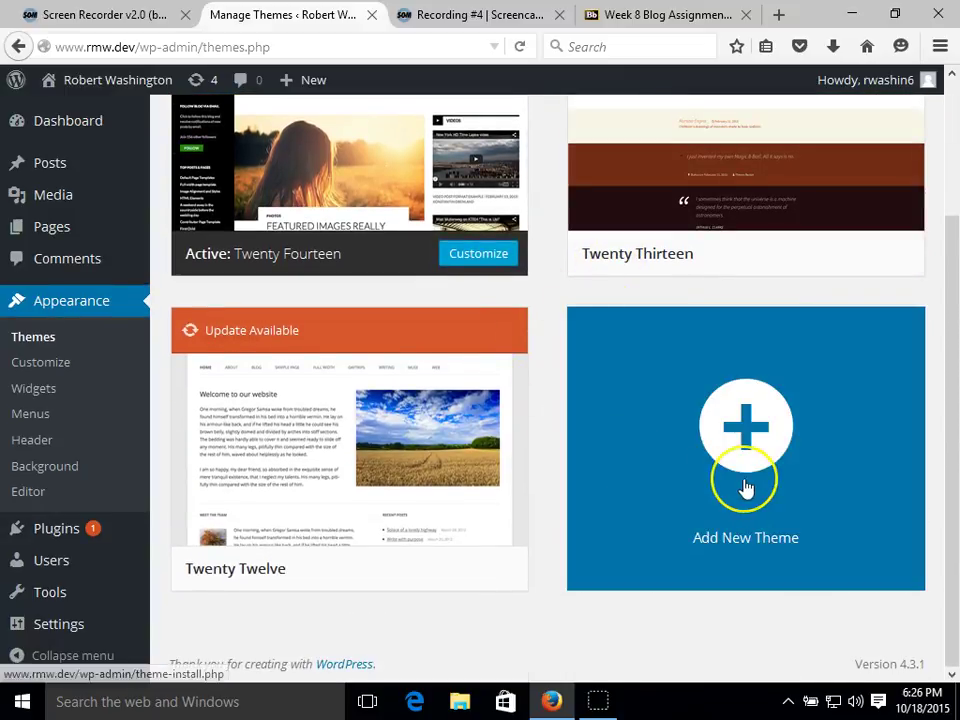
left_click(714, 491)
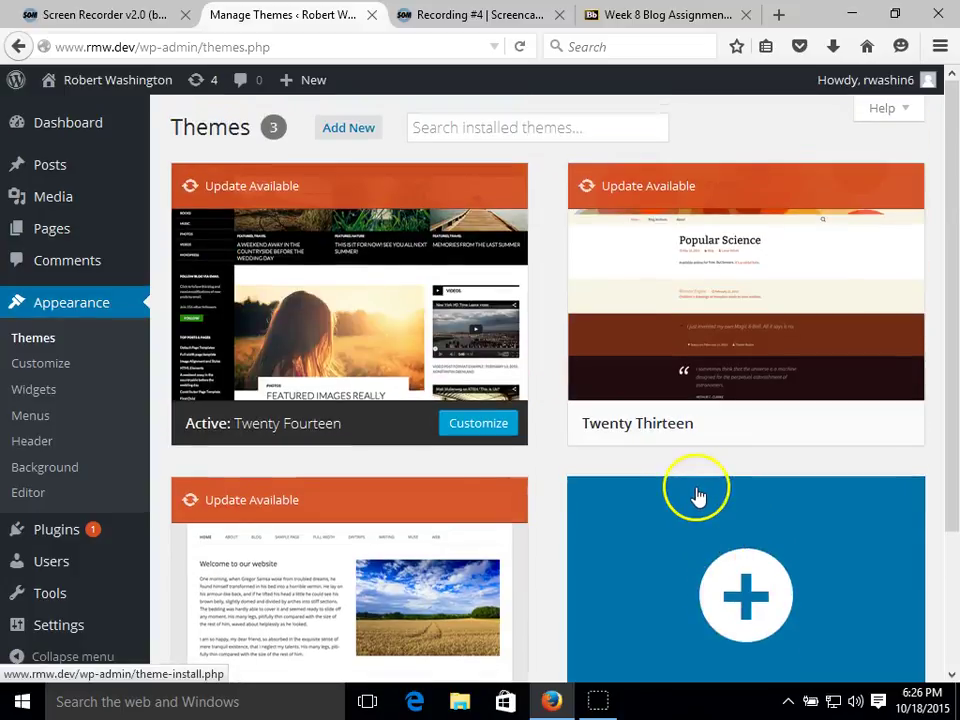
left_click(352, 130)
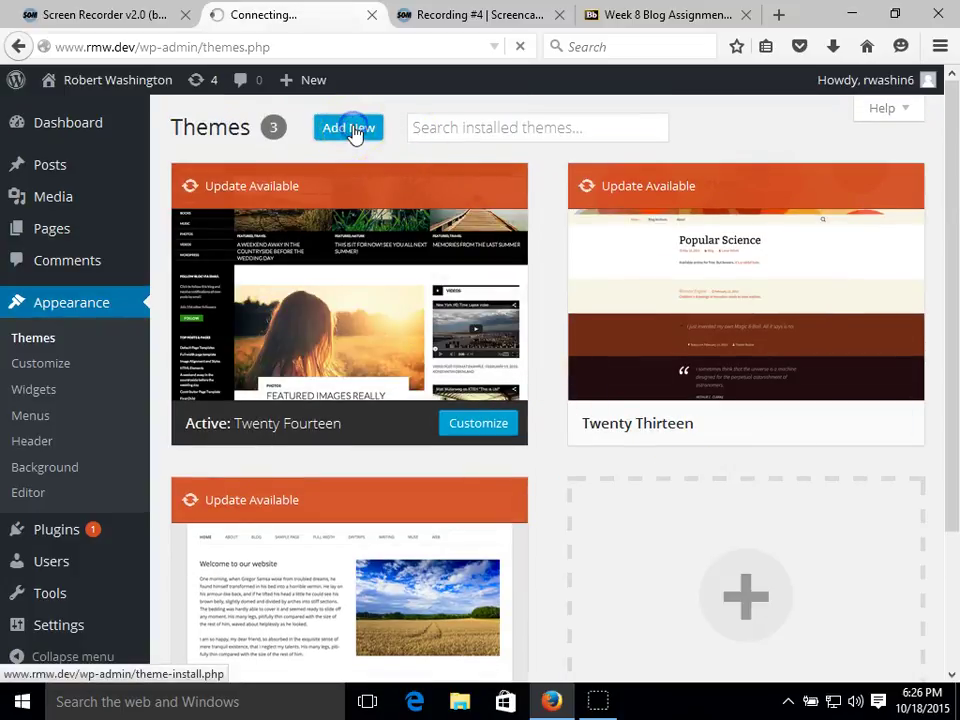
mouse_move(439, 349)
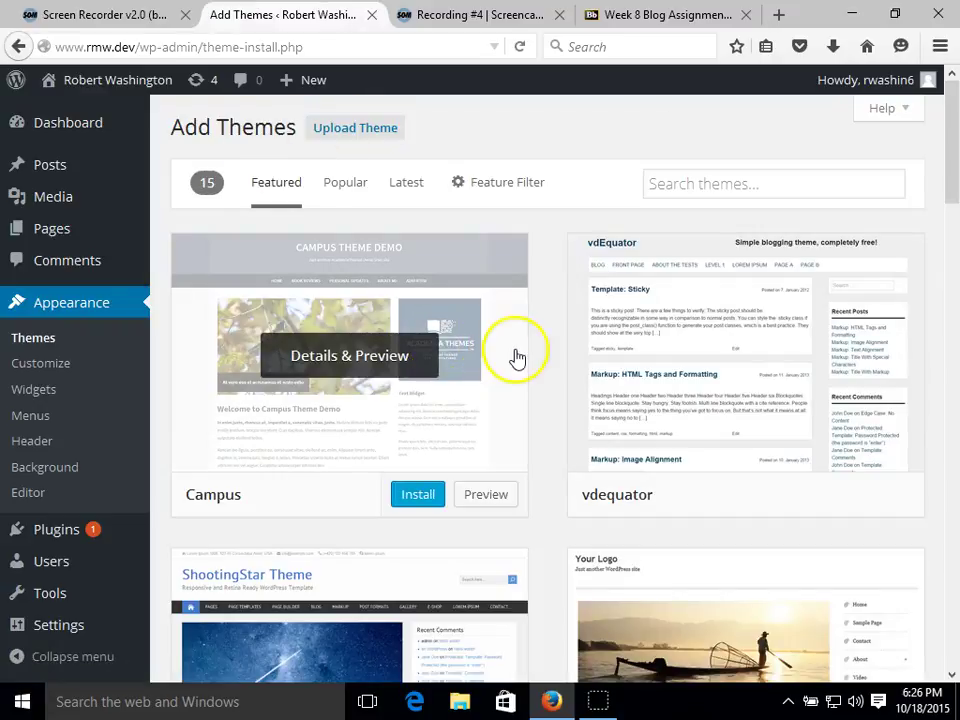
Browse the featured, popular and latest themes available for installation.
scroll(529, 354, "down", 3)
scroll(531, 354, "down", 10)
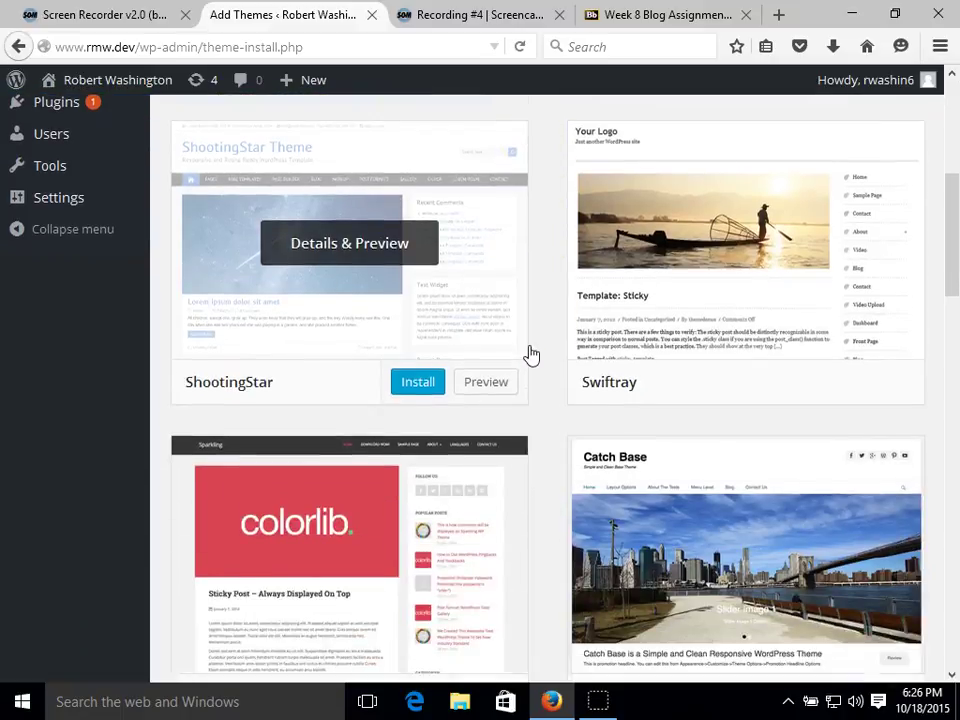
scroll(531, 354, "up", 10)
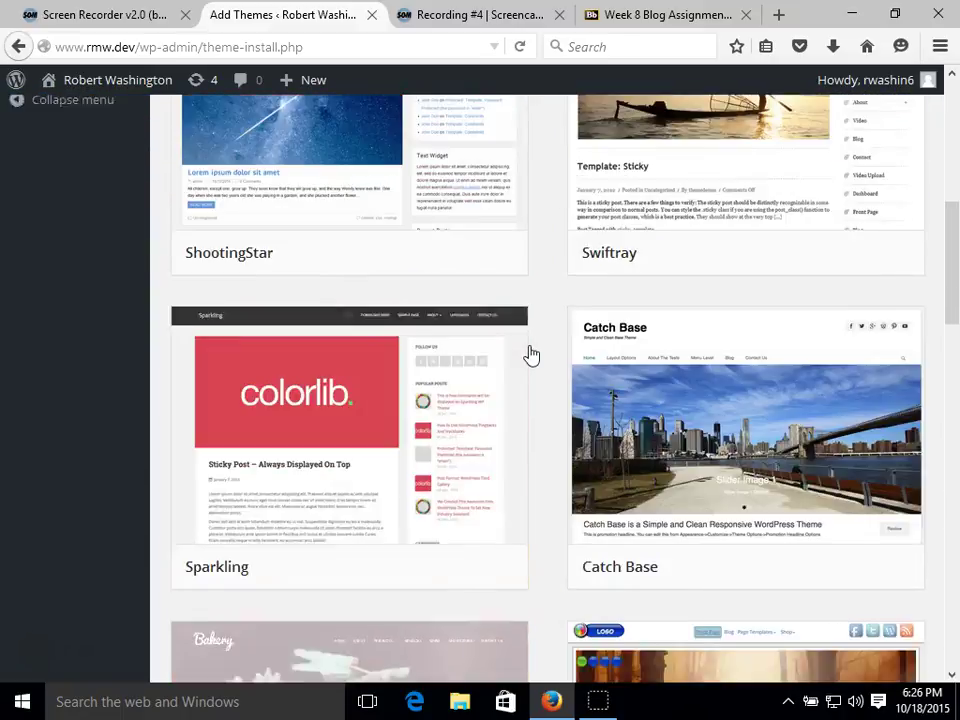
scroll(531, 354, "up", 3)
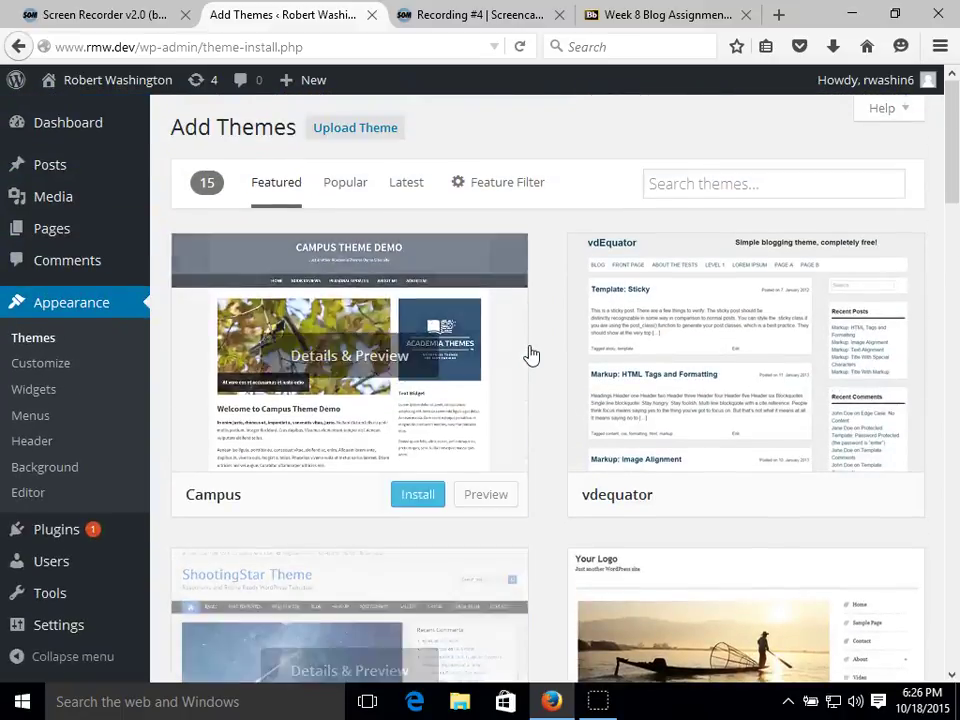
left_click(347, 190)
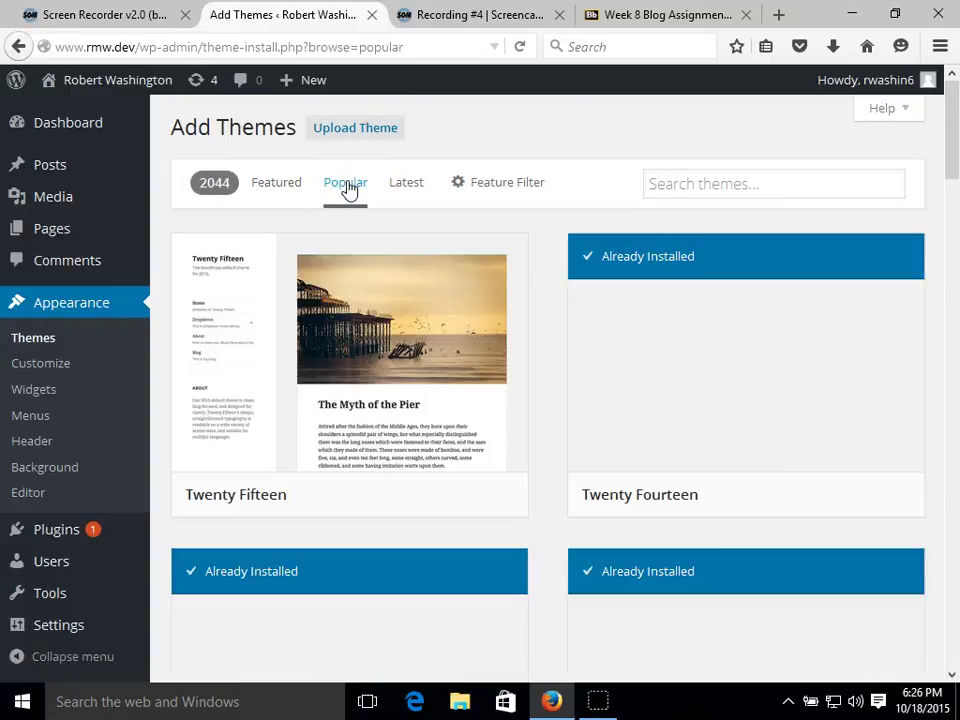
left_click(417, 182)
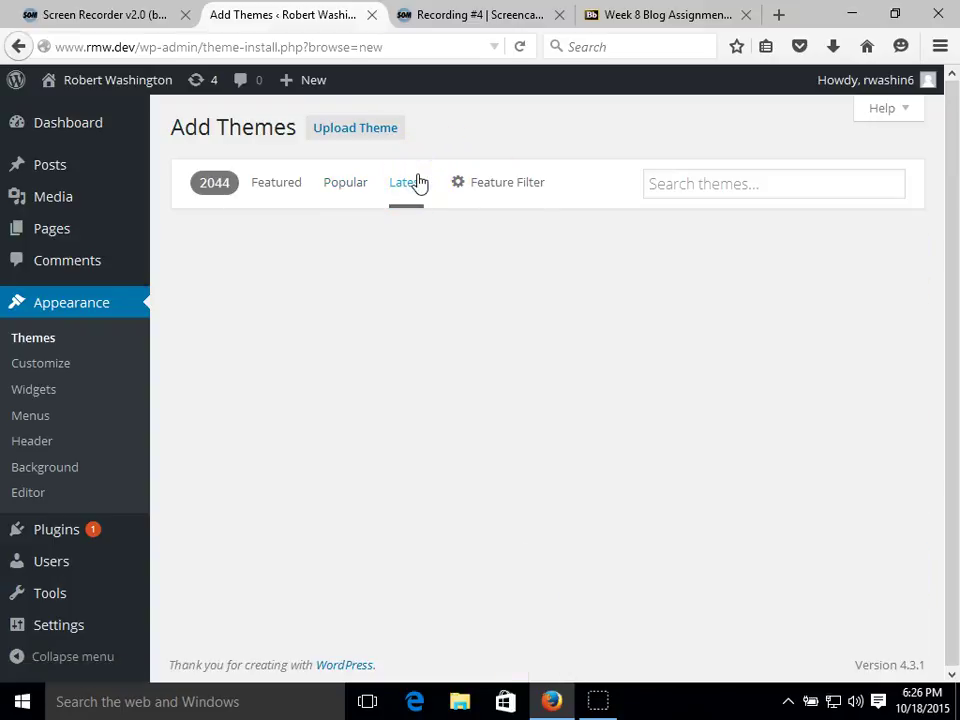
scroll(521, 343, "down", 4)
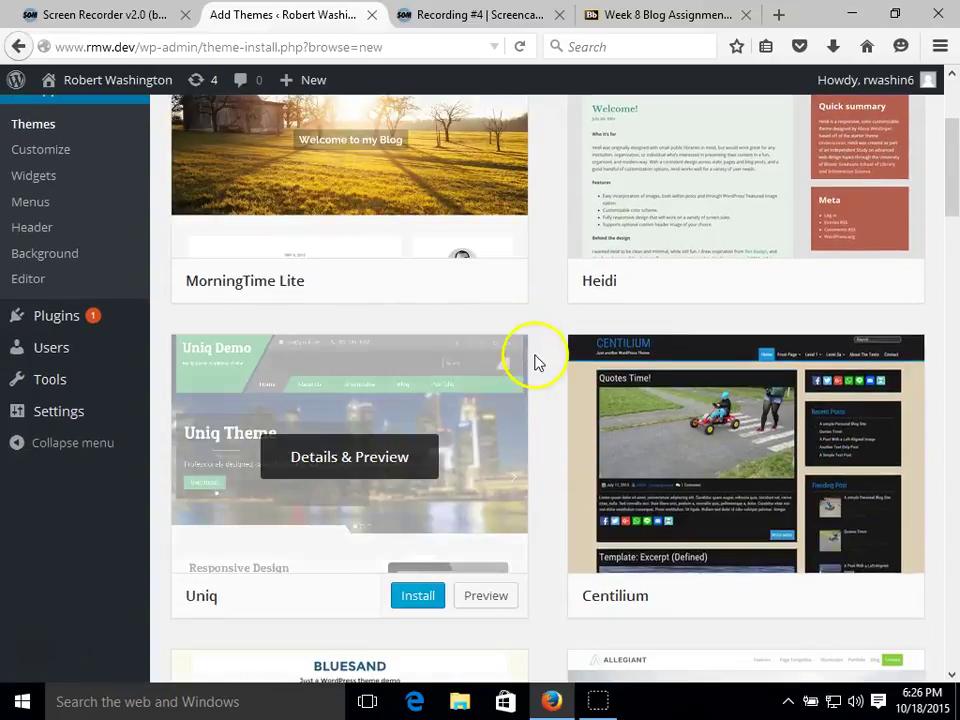
scroll(535, 363, "down", 5)
scroll(535, 365, "up", 4)
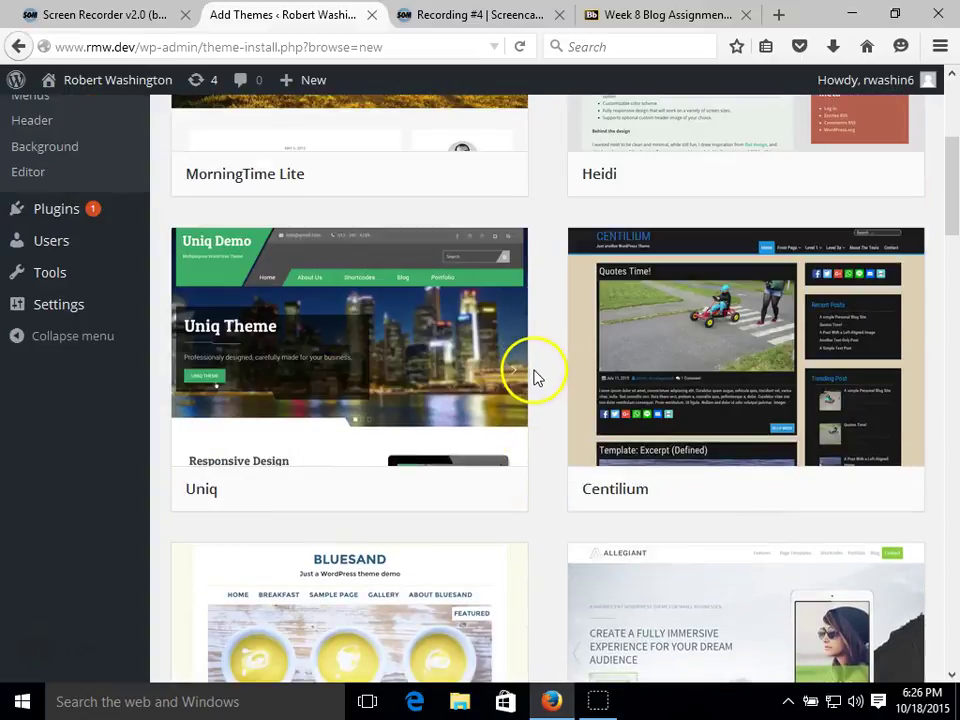
scroll(533, 378, "up", 4)
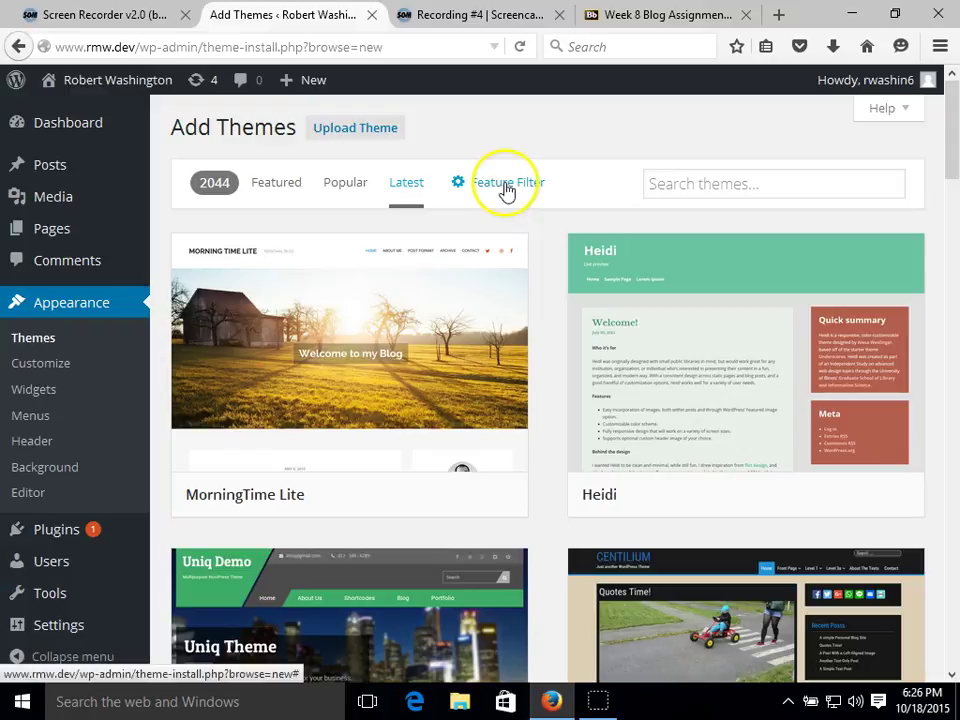
Examine the feature filter's options for colors, layout, features and subject.
left_click(506, 190)
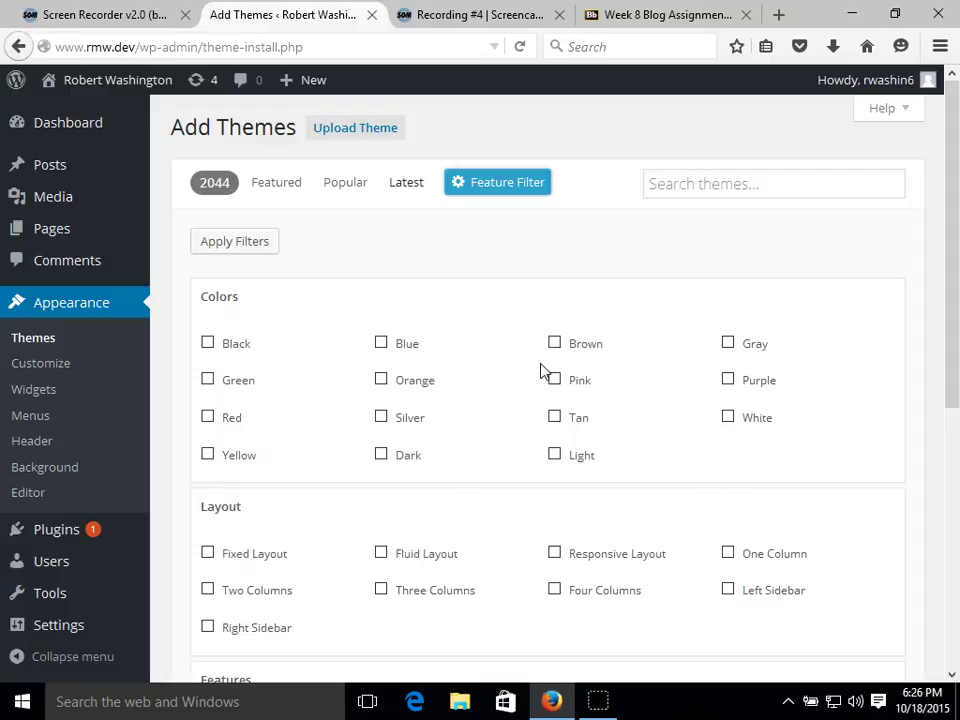
scroll(476, 381, "down", 2)
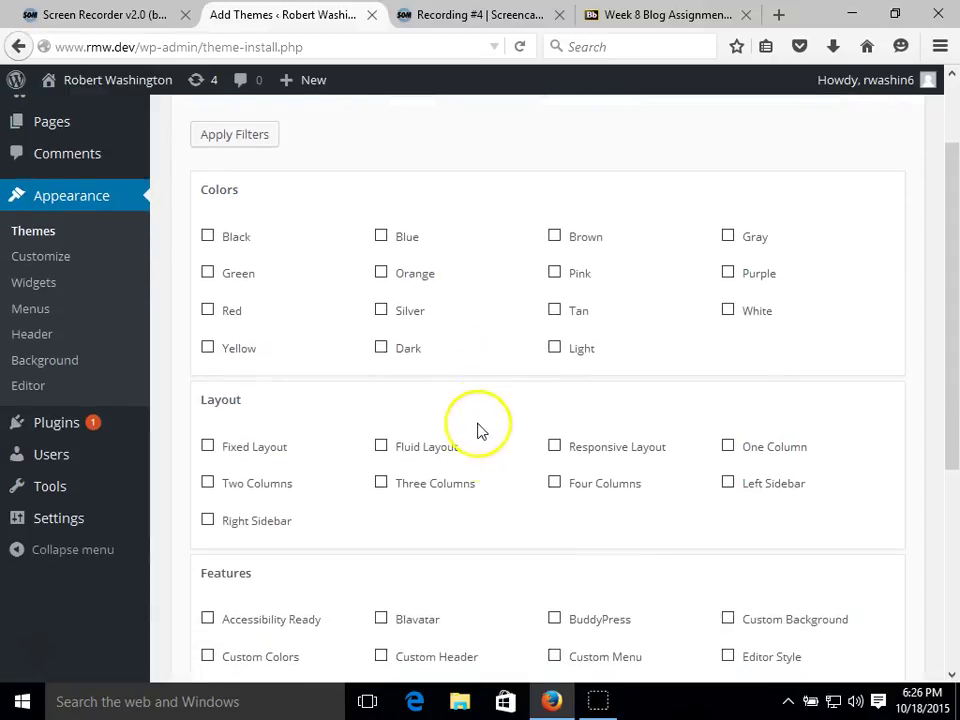
scroll(480, 455, "down", 6)
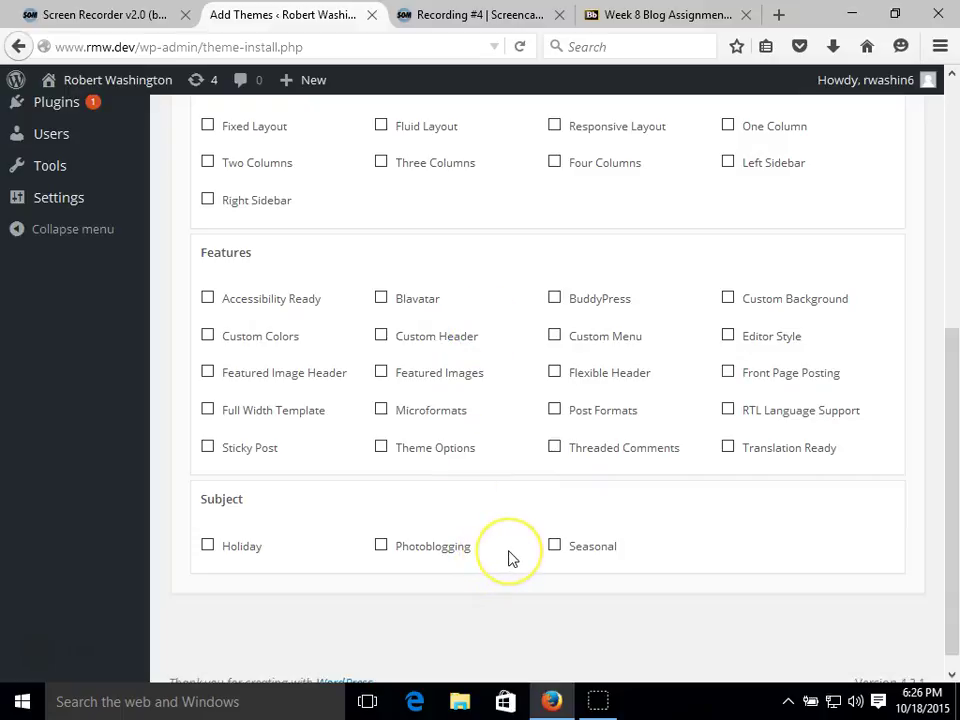
scroll(510, 558, "up", 8)
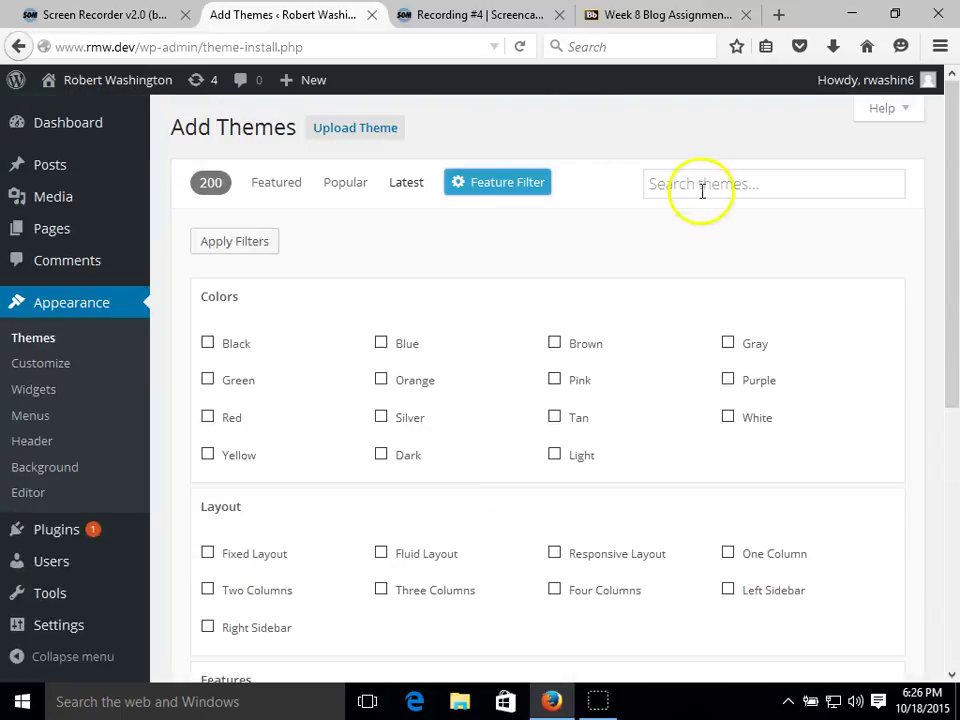
Search the available themes for "portfolio" and browse the matching themes.
left_click(702, 189)
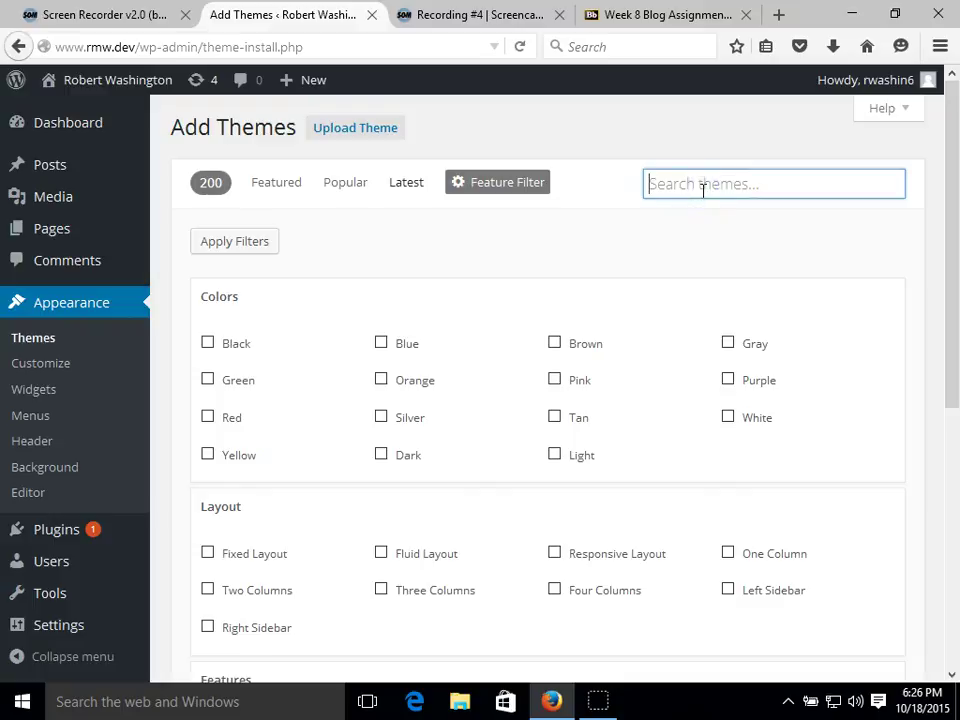
type("port")
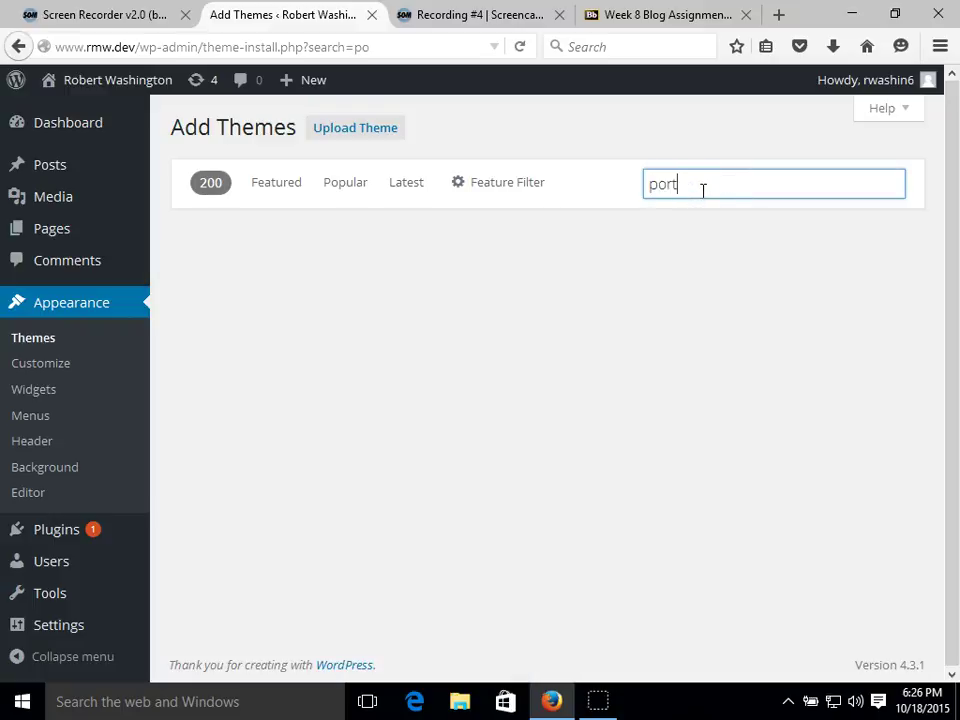
type("folio")
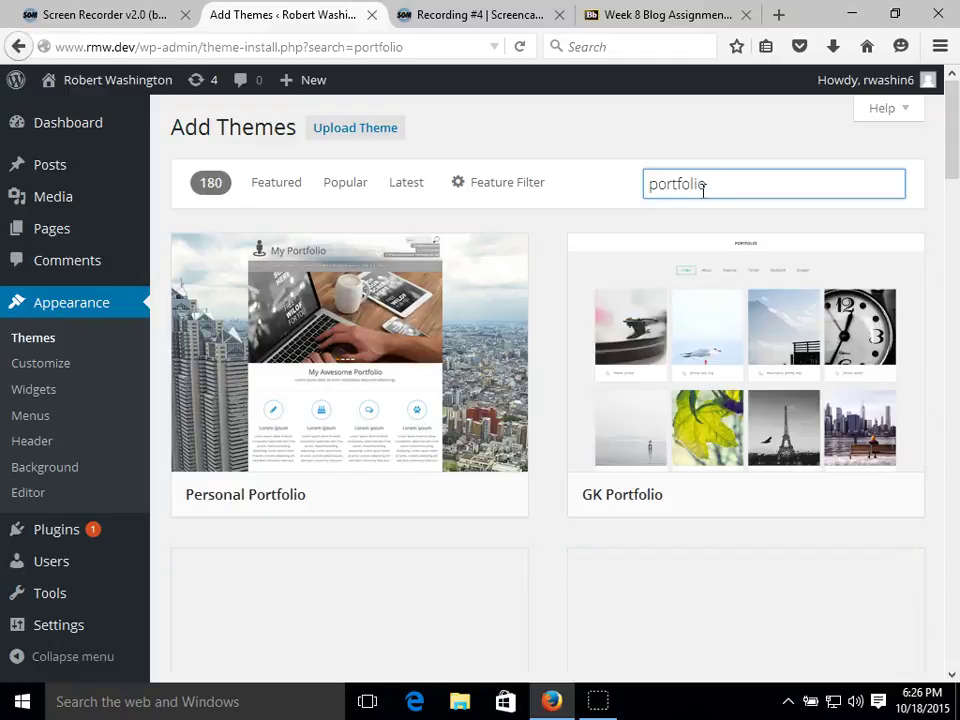
scroll(553, 437, "down", 2)
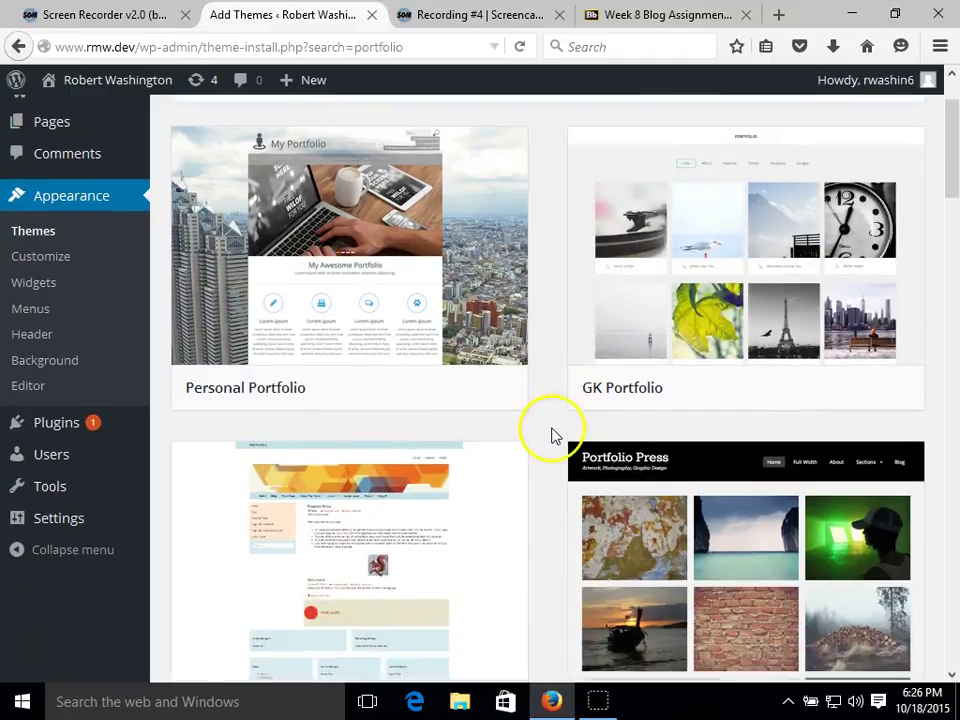
scroll(552, 438, "down", 10)
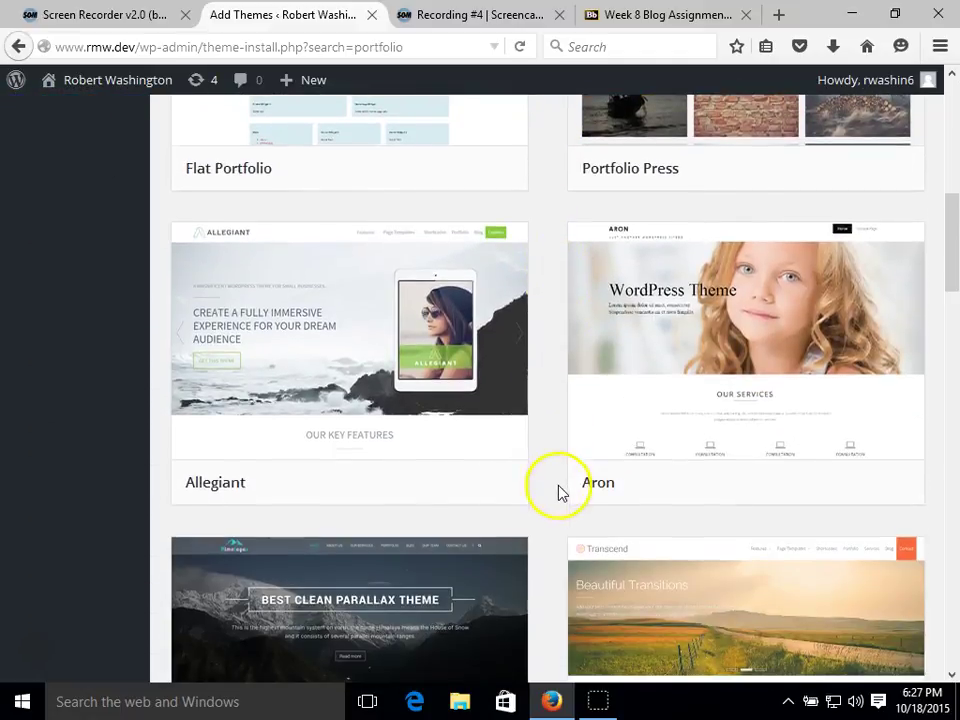
scroll(558, 500, "down", 5)
scroll(558, 504, "up", 12)
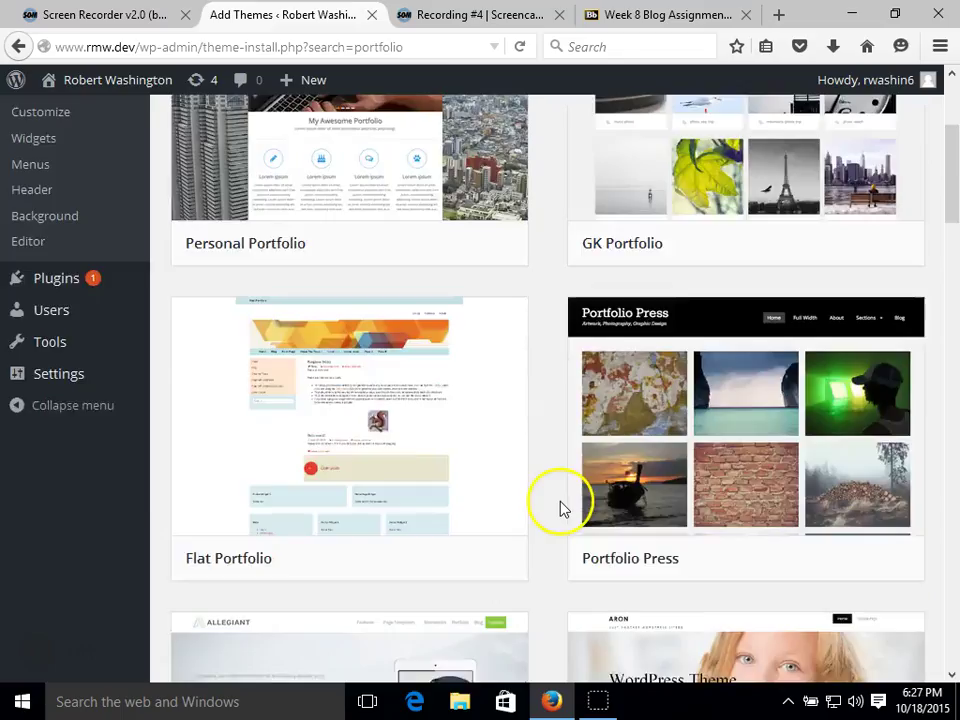
scroll(560, 508, "up", 3)
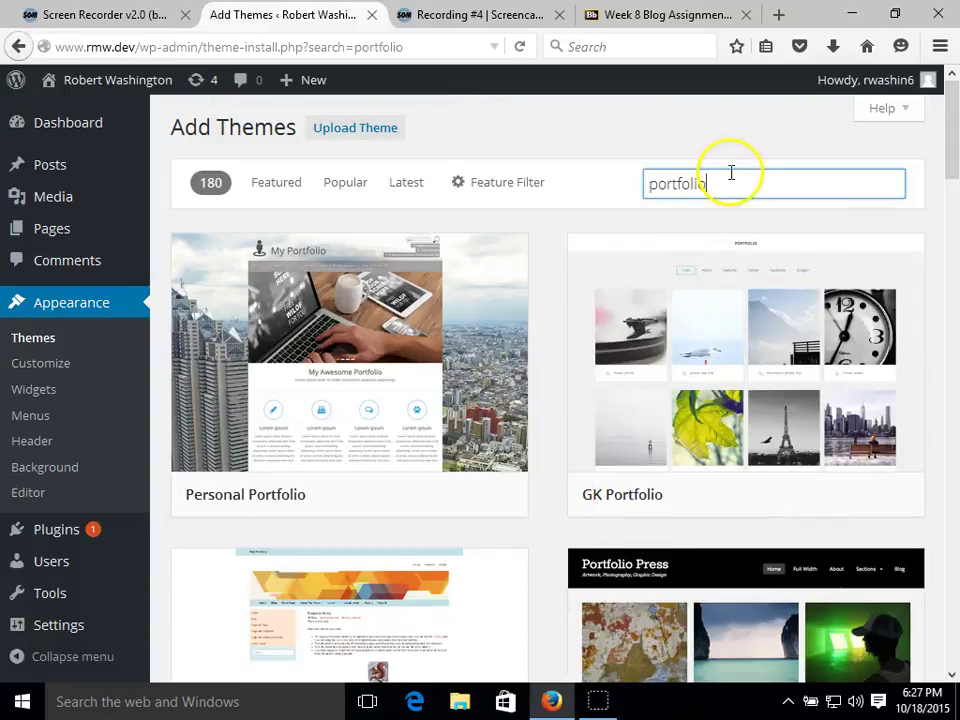
Search the available themes for "flatio" and open the details and preview of the Flatio theme.
left_click(723, 189)
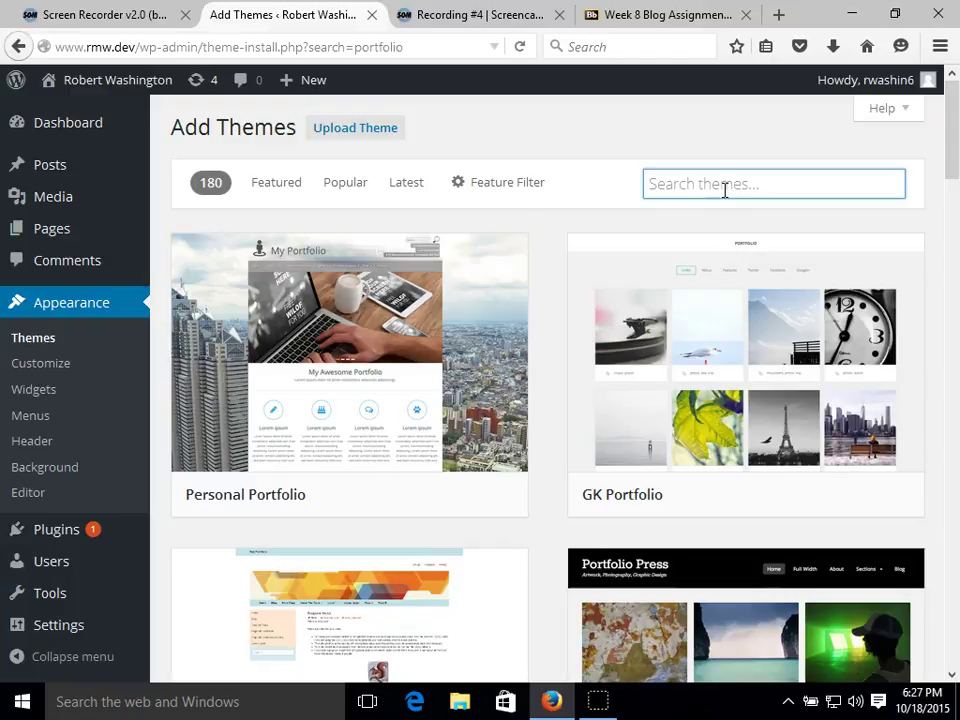
type("flatio")
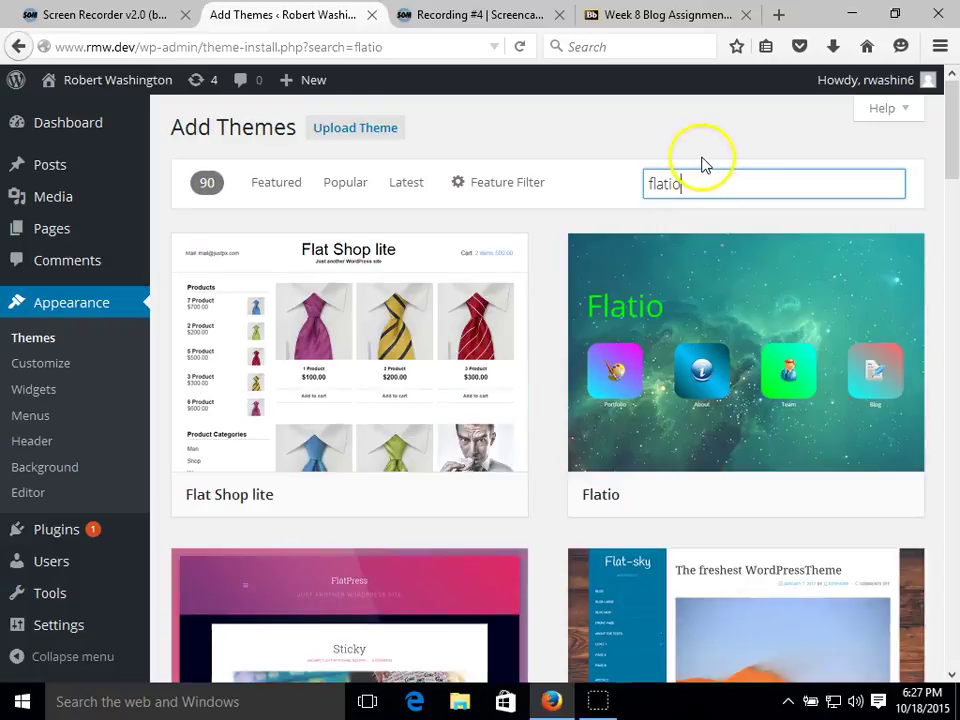
mouse_move(743, 275)
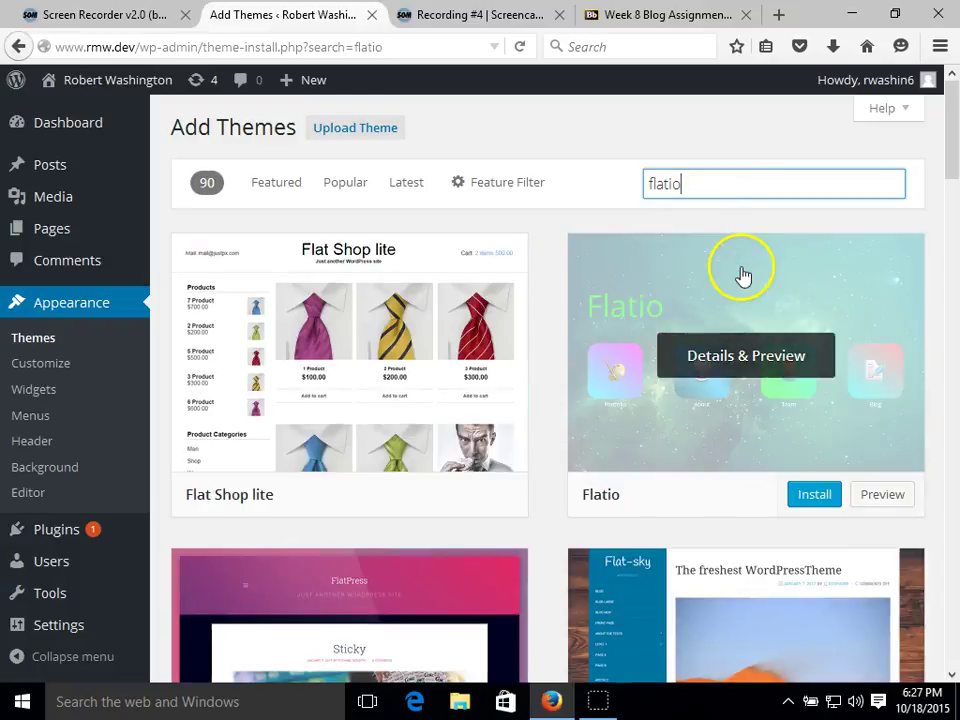
left_click(748, 356)
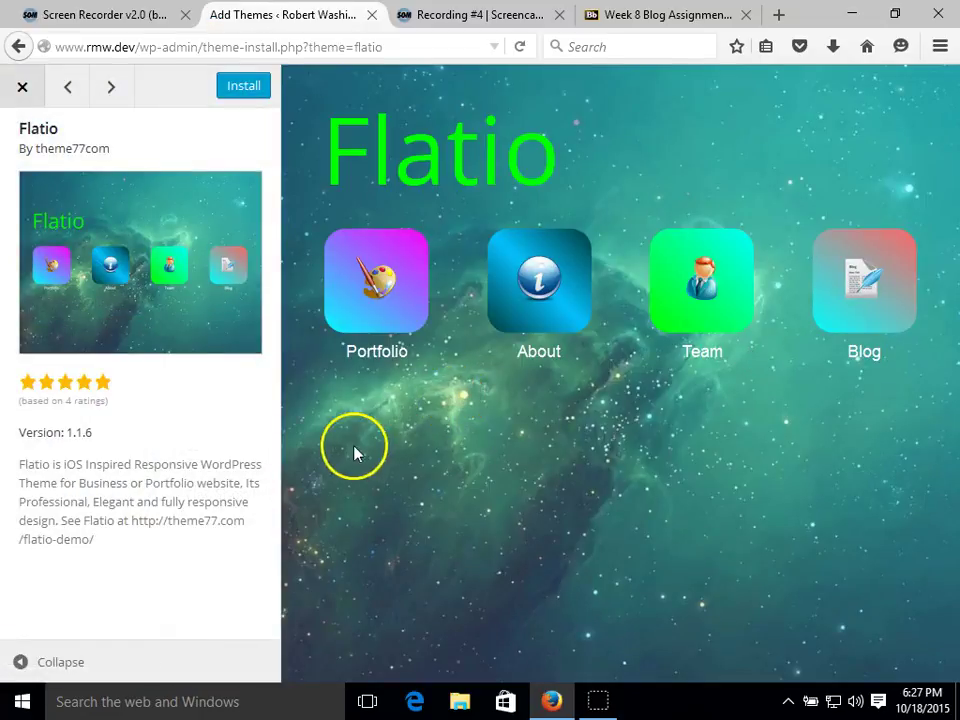
View the Flatio theme preview at full width and install the theme.
left_click(13, 676)
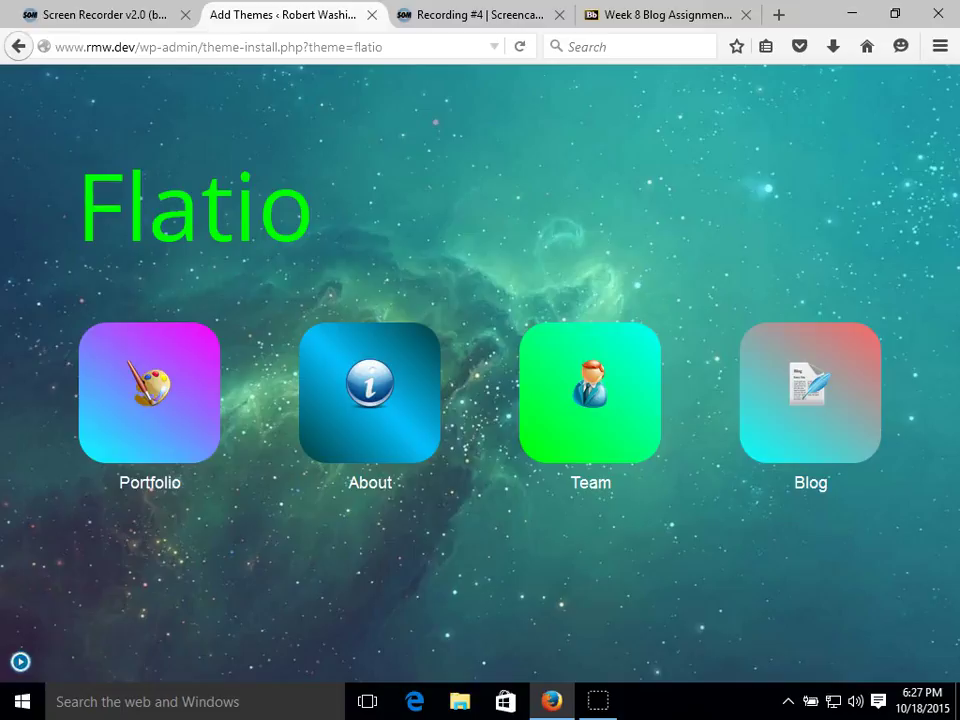
left_click(20, 662)
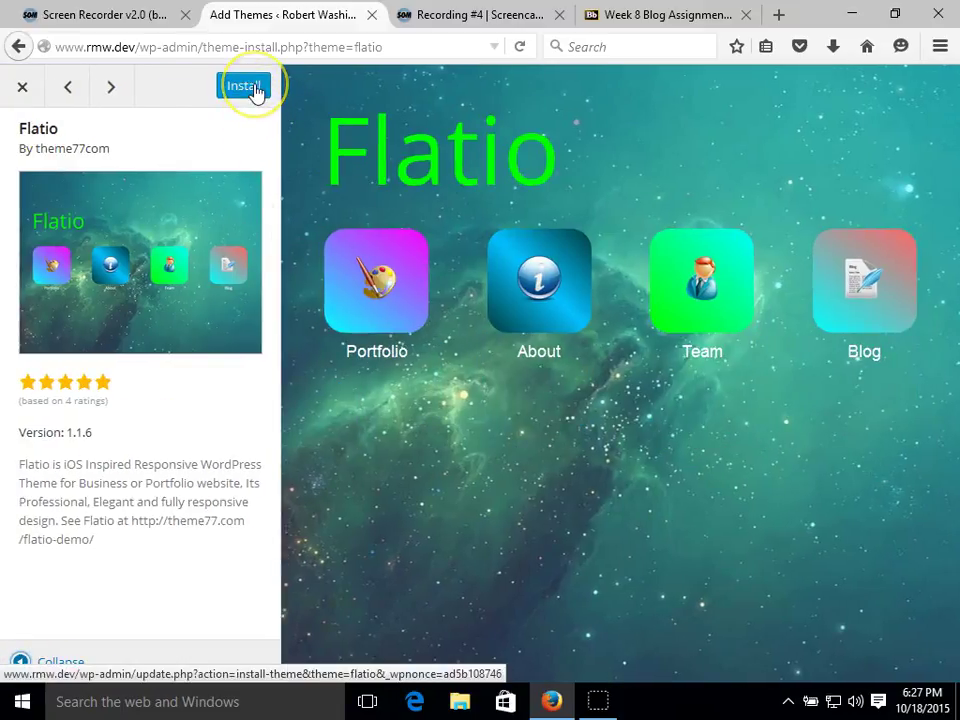
left_click(257, 91)
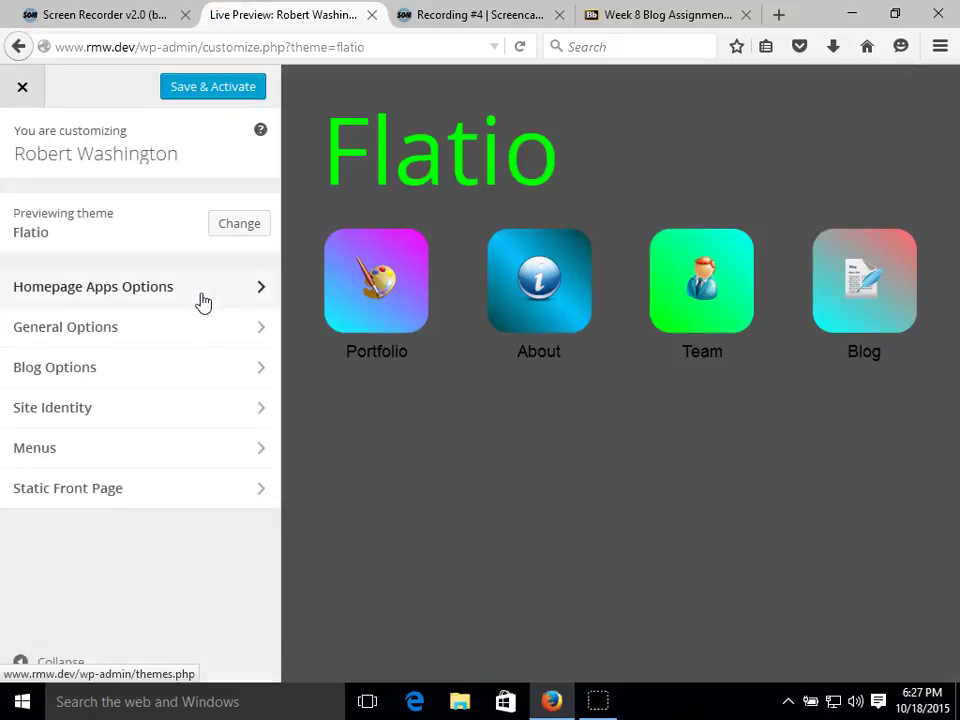
In the theme's General Options, try several preset colors for the apps titles and set them to green #81d742.
left_click(134, 337)
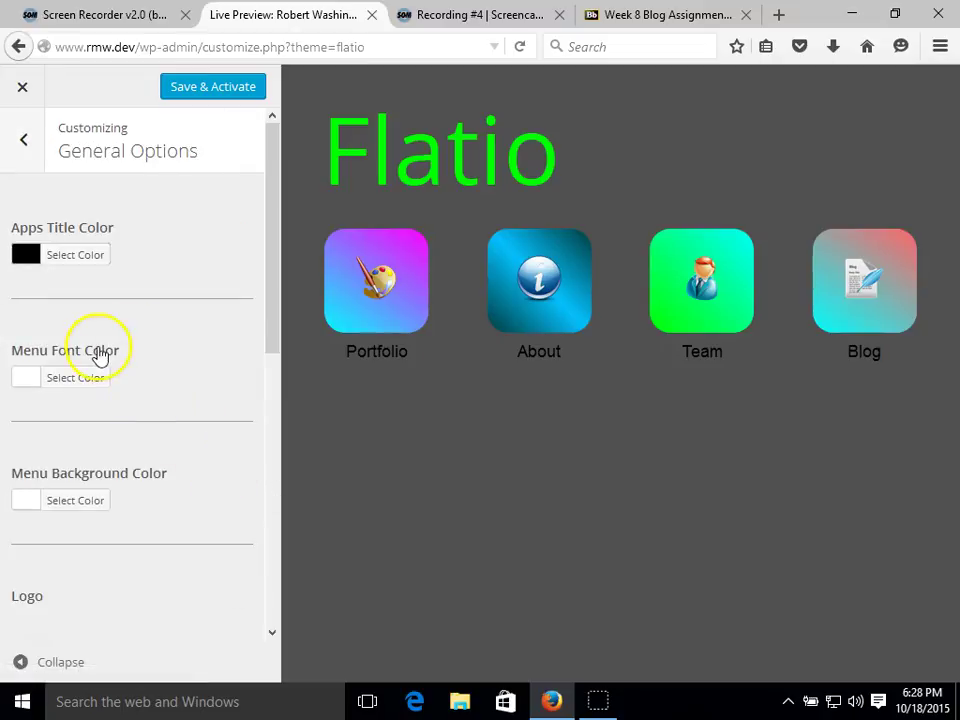
left_click(84, 255)
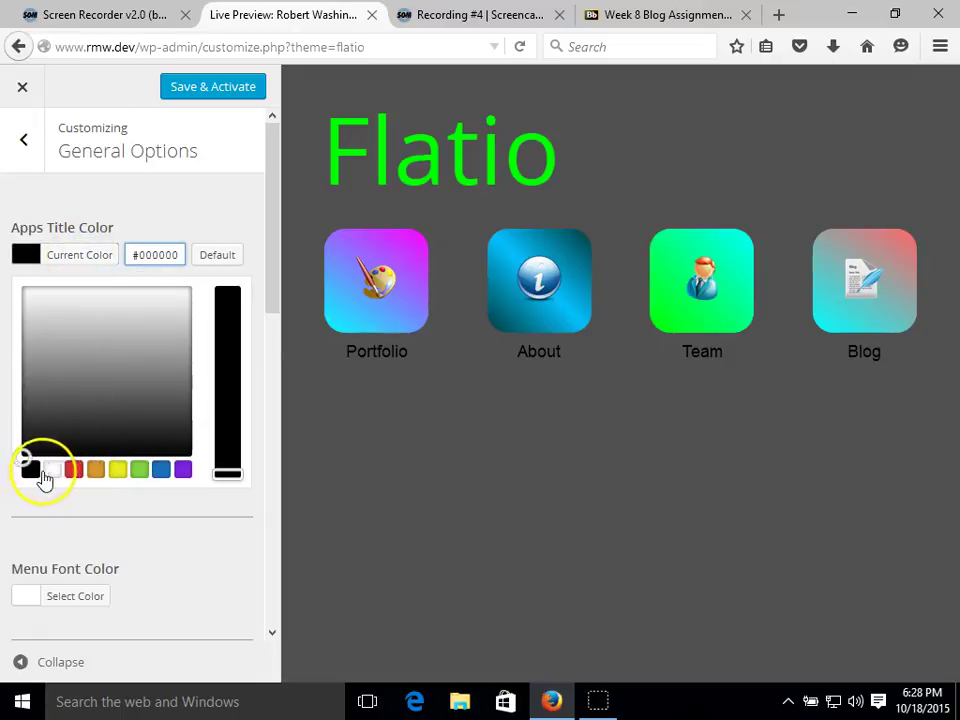
left_click(52, 470)
left_click(73, 470)
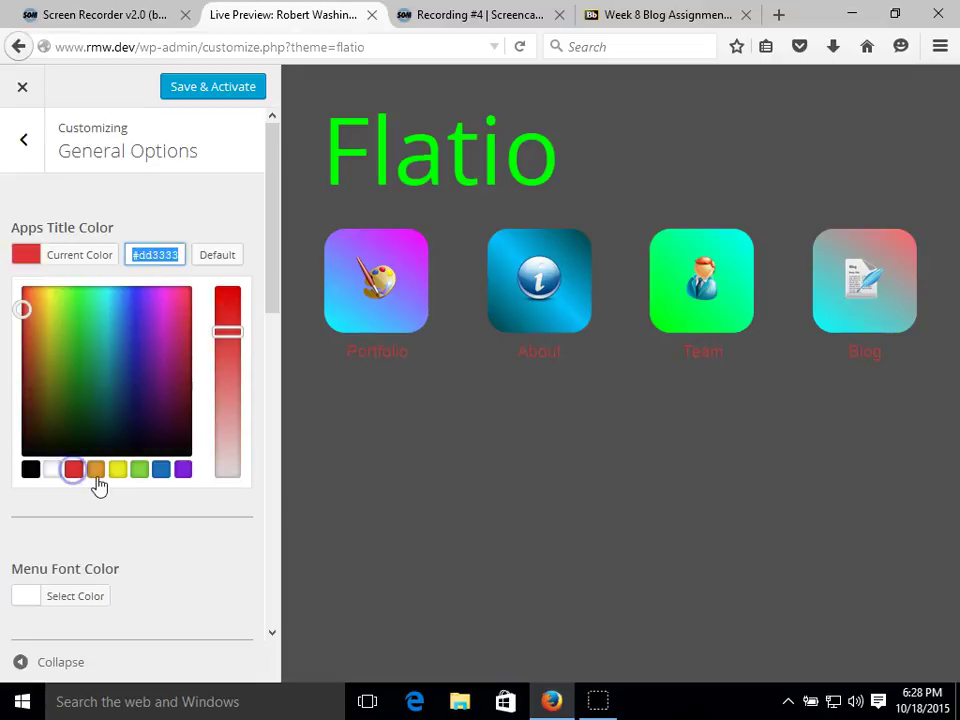
left_click(96, 472)
left_click(118, 470)
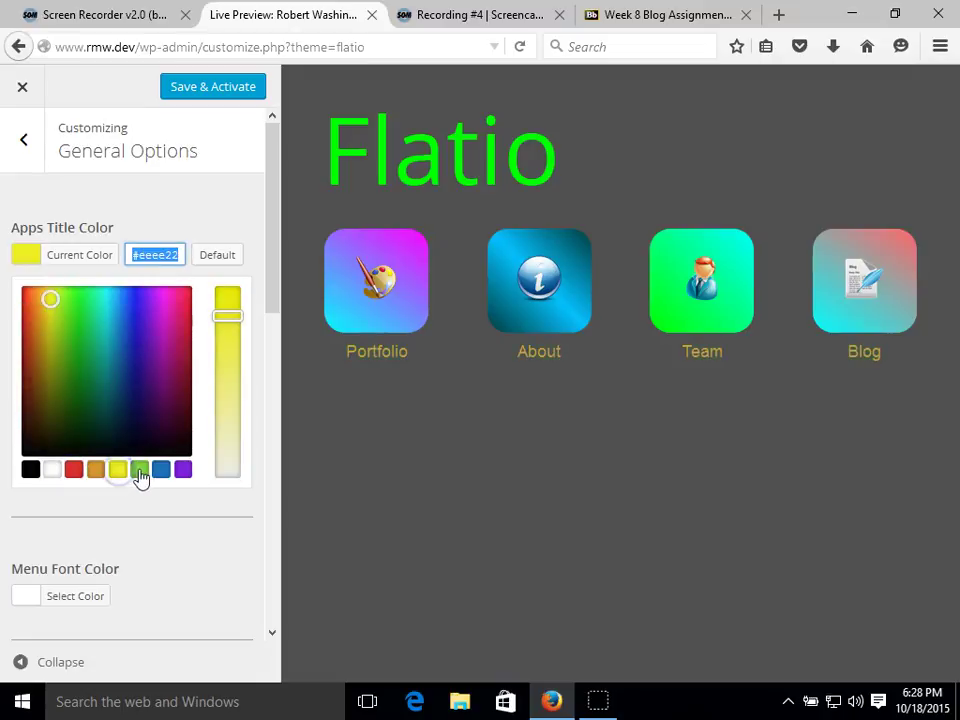
left_click(139, 472)
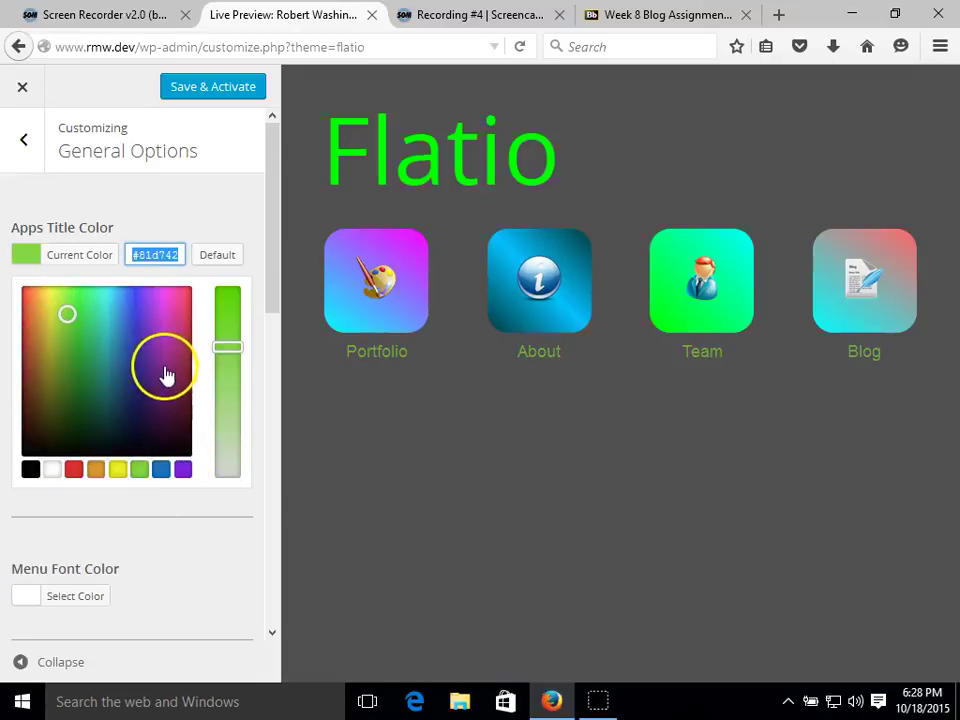
Try the theme's default homepage background image and remove it again.
left_click_drag(275, 285, 274, 410)
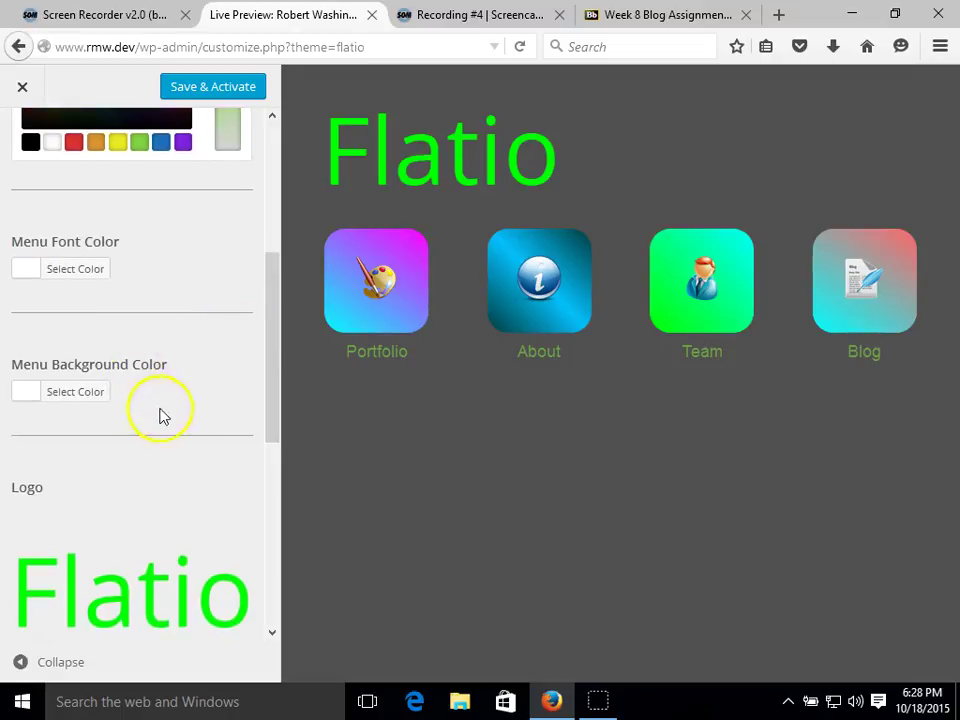
left_click_drag(276, 388, 258, 478)
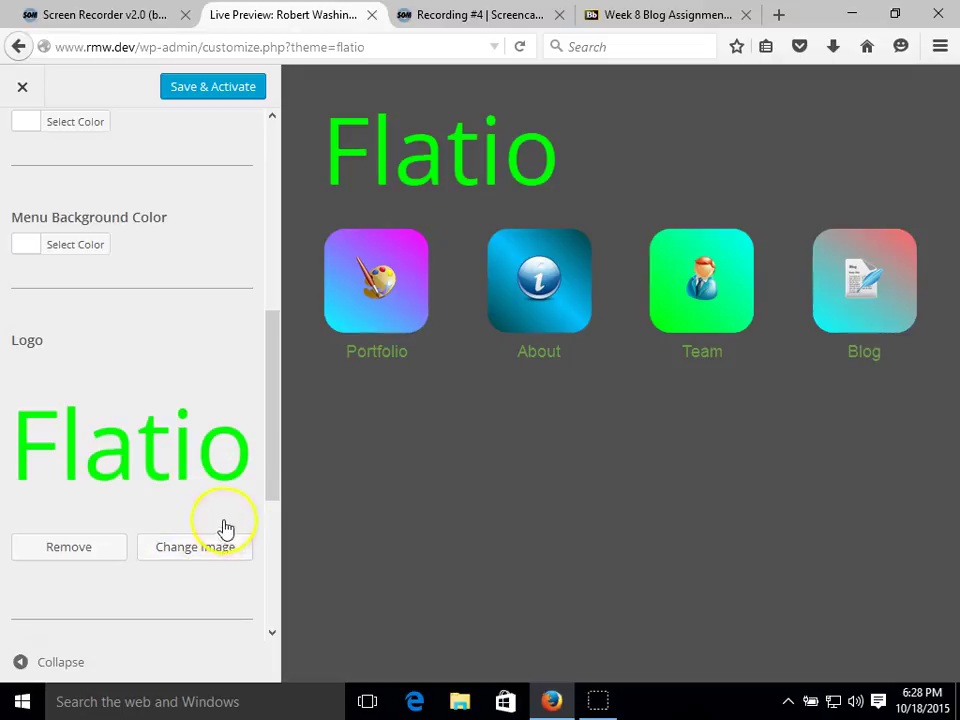
left_click_drag(270, 459, 259, 566)
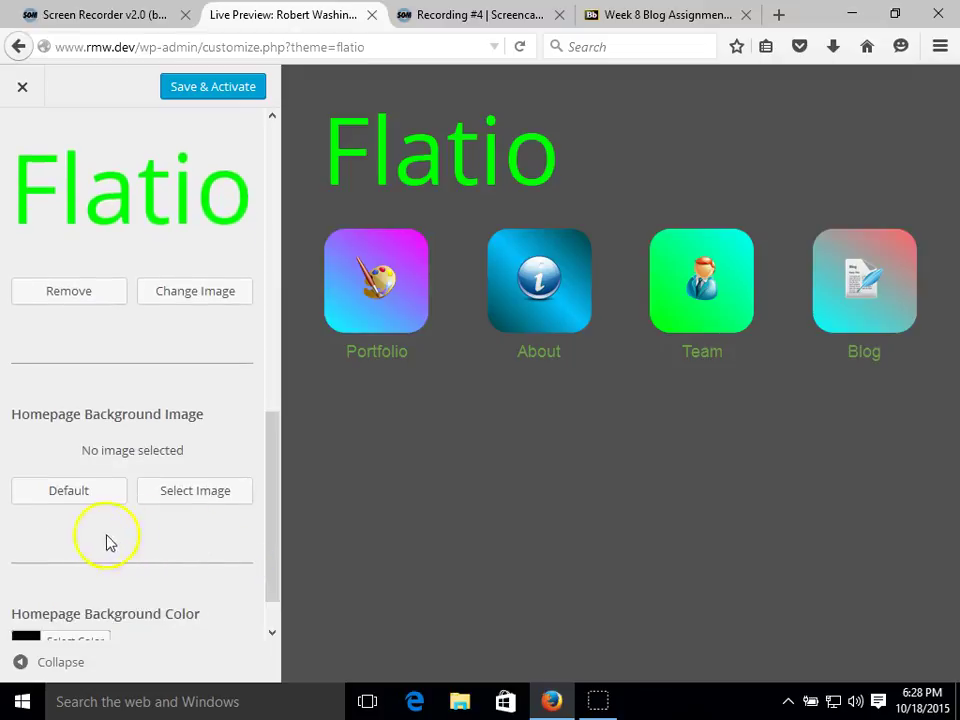
left_click(47, 489)
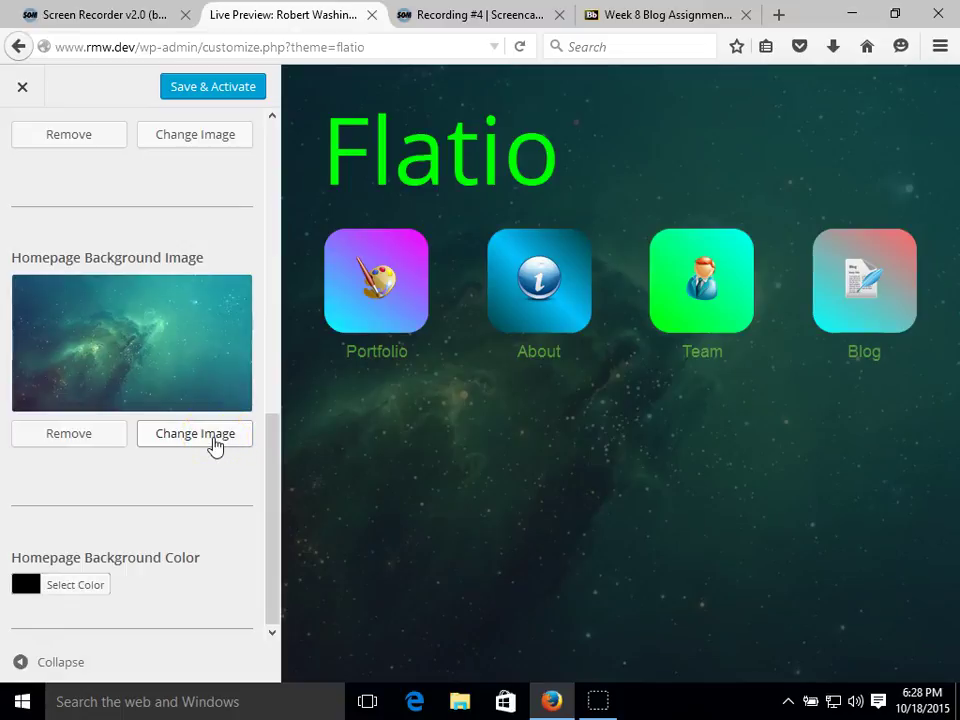
left_click(82, 437)
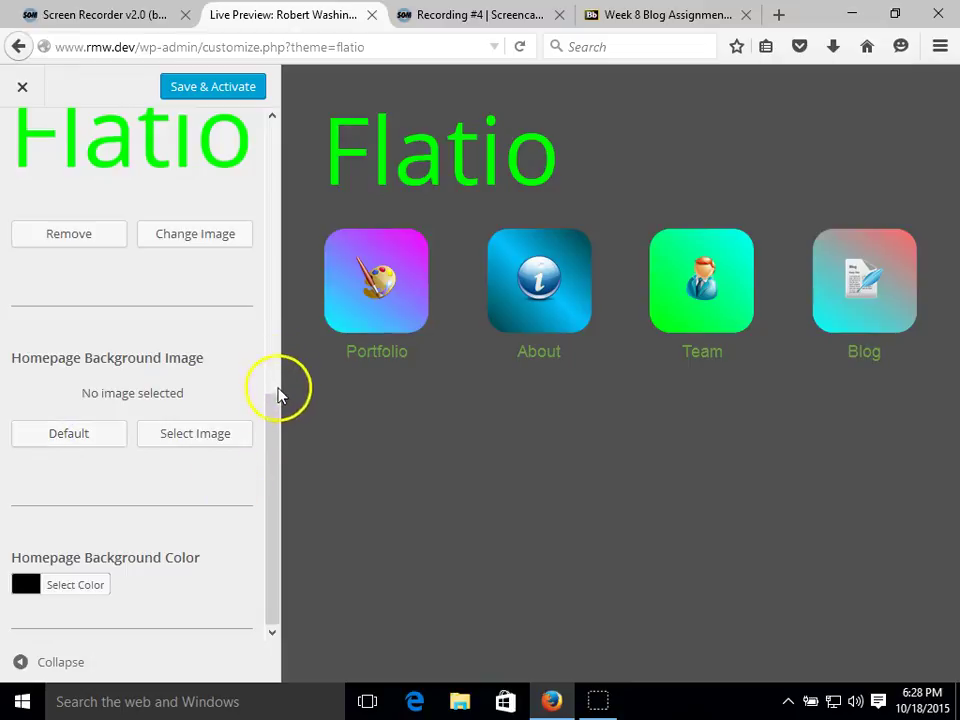
Try the white, red, orange, yellow and green presets as the homepage background color.
left_click_drag(274, 400, 268, 489)
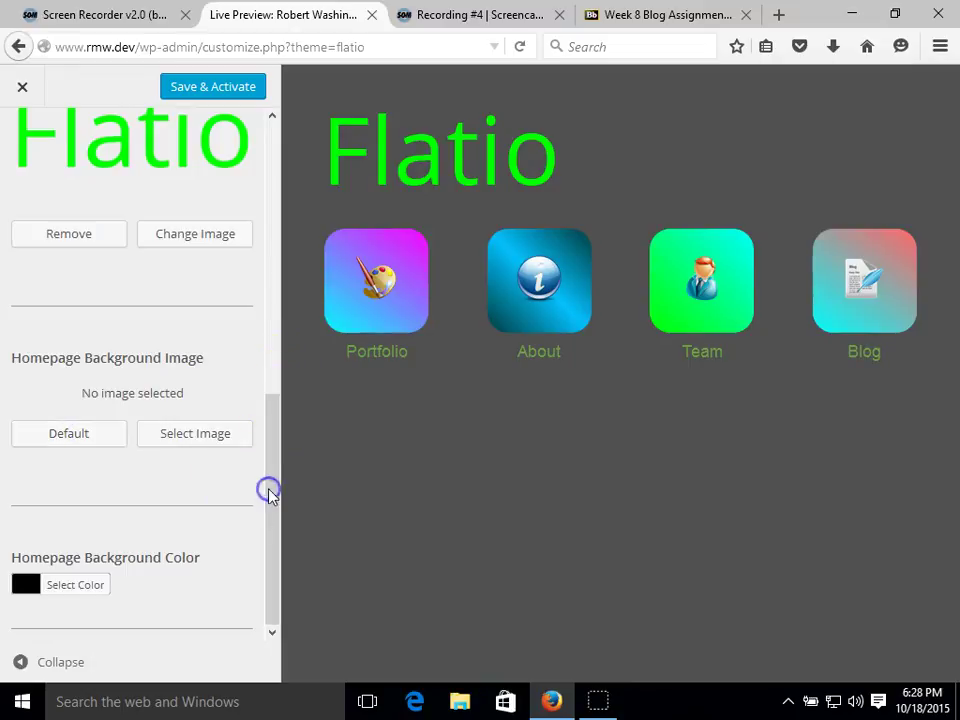
left_click(94, 592)
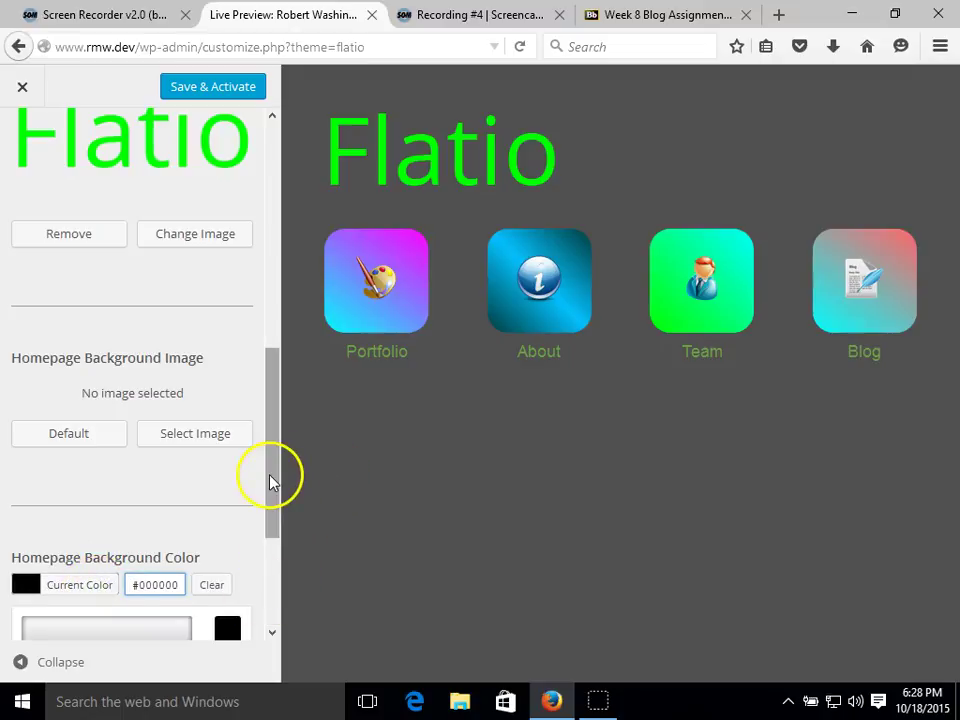
left_click_drag(270, 480, 266, 564)
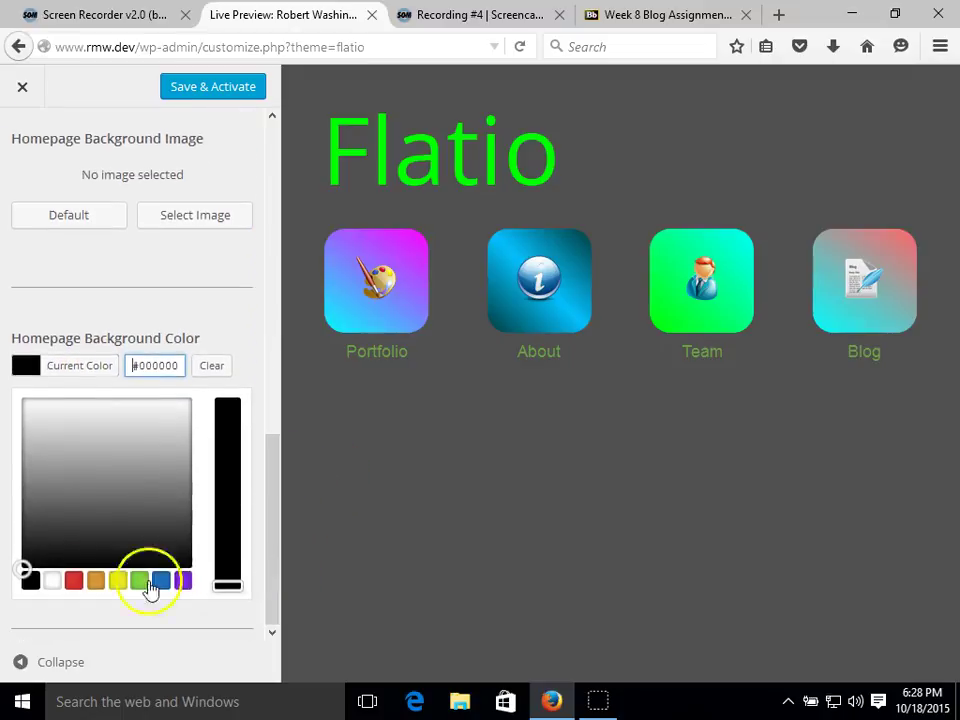
left_click(22, 575)
left_click(52, 581)
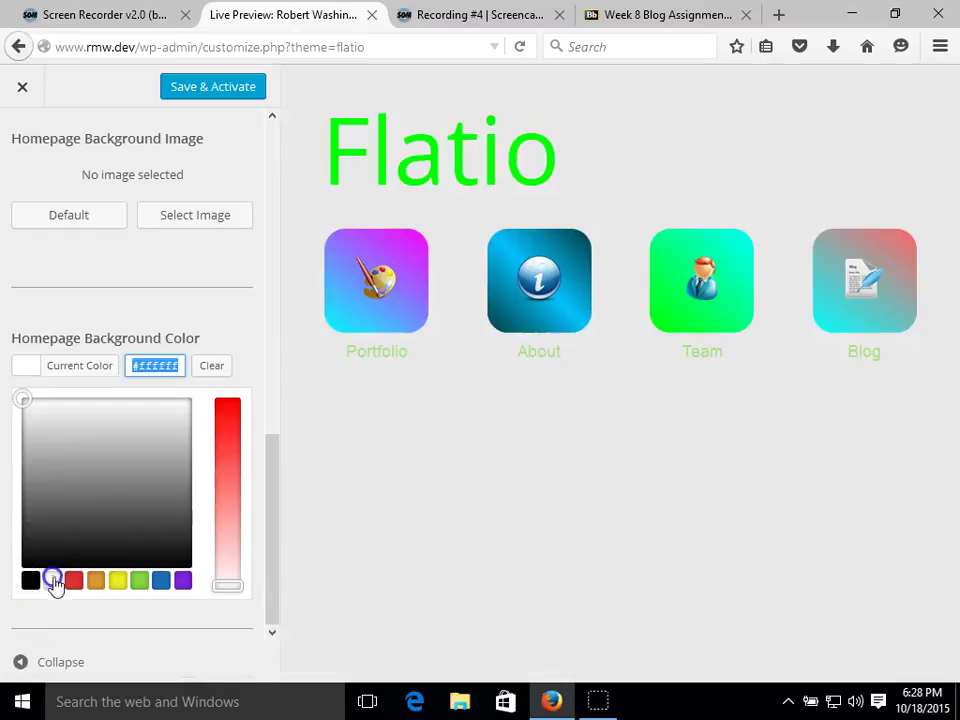
left_click(74, 581)
left_click(100, 583)
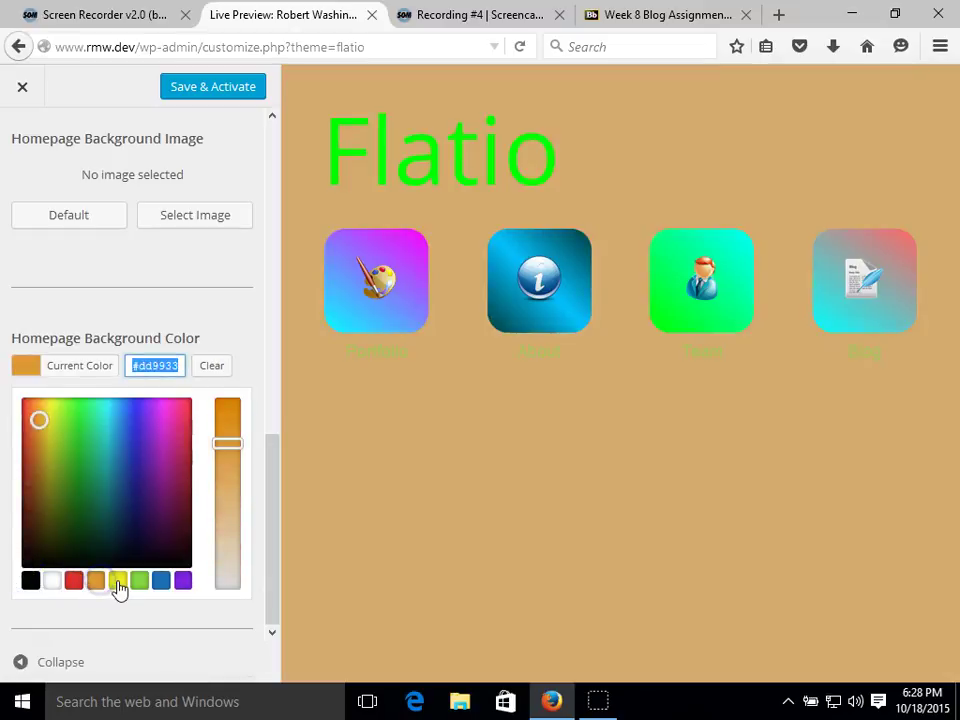
left_click(118, 583)
left_click(145, 581)
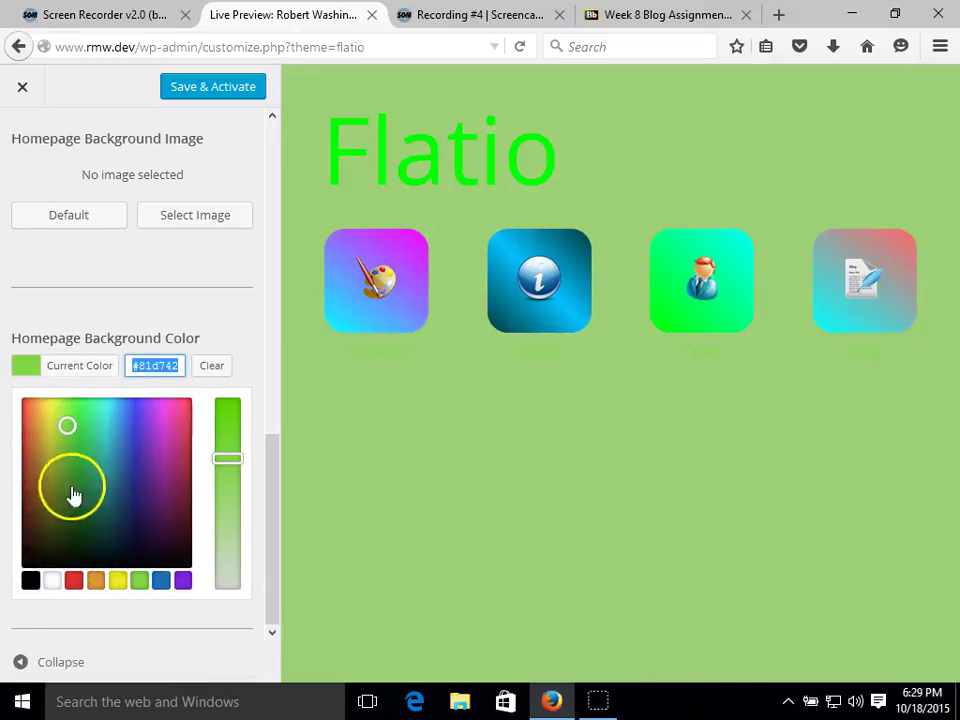
Try a custom dark purple #320d87 as the homepage background color, and return it to black #000000.
left_click(66, 428)
left_click_drag(66, 430, 148, 478)
left_click_drag(240, 455, 231, 414)
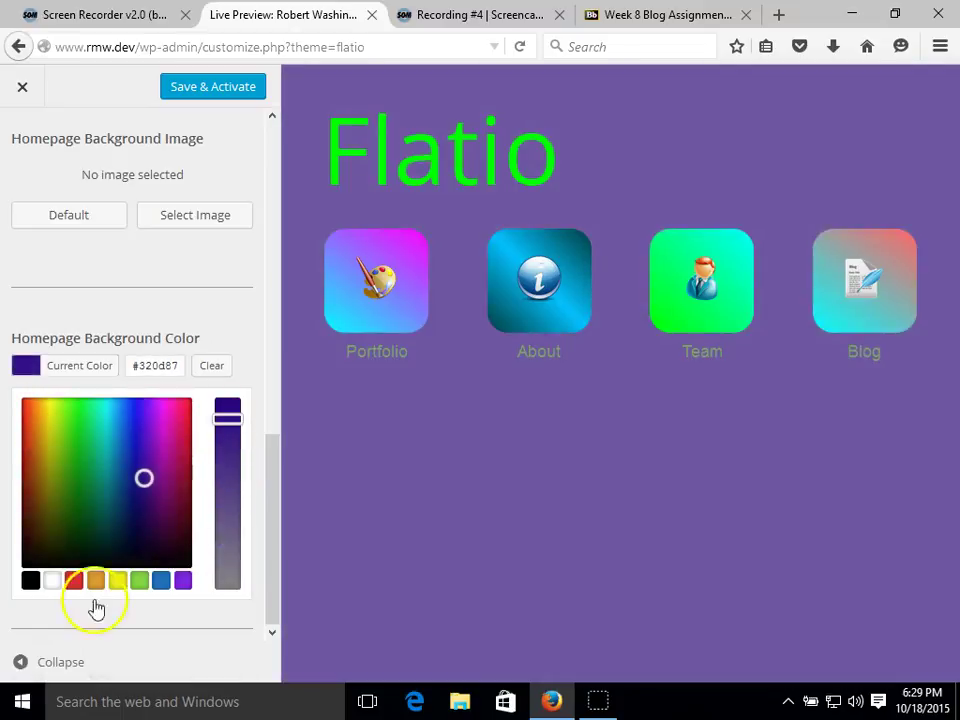
left_click(33, 584)
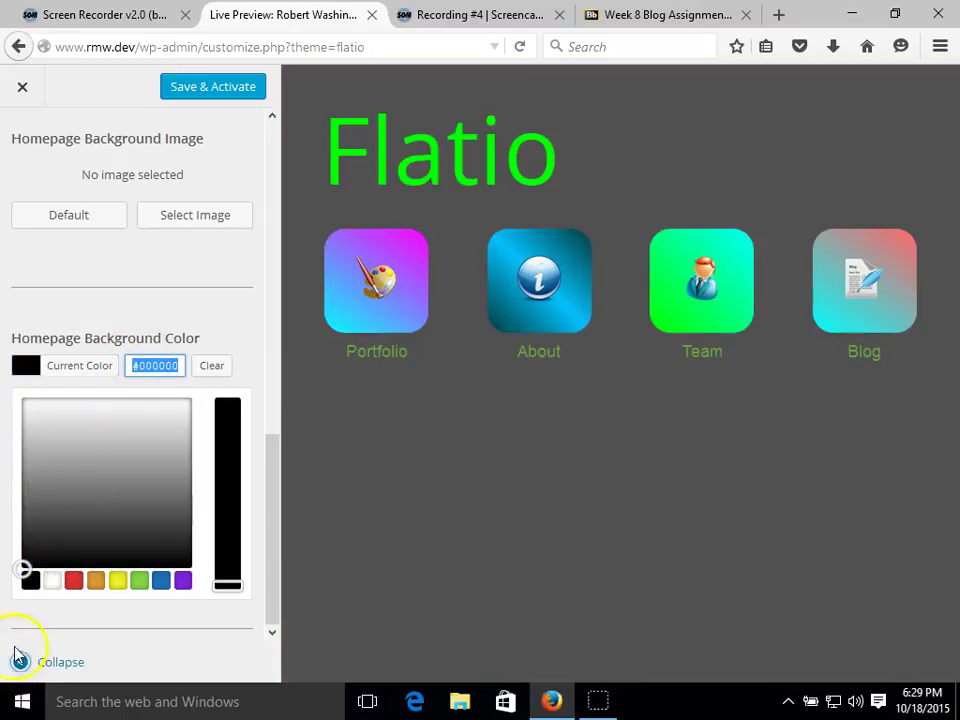
Save the customization, activate the Flatio theme, and leave the customizer to open the live site.
left_click(236, 90)
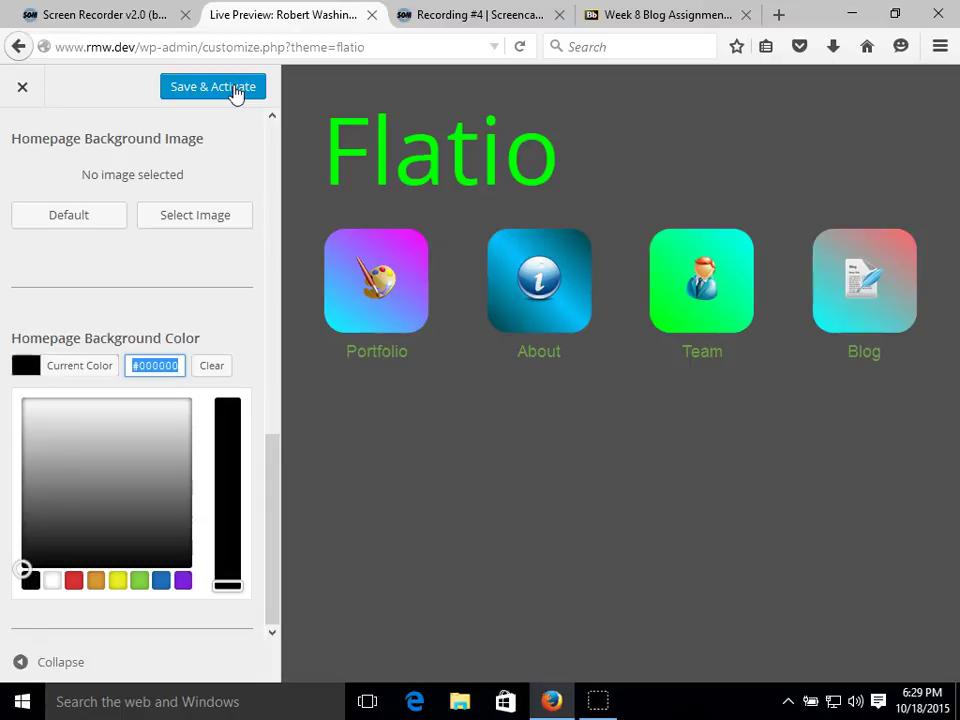
left_click(225, 92)
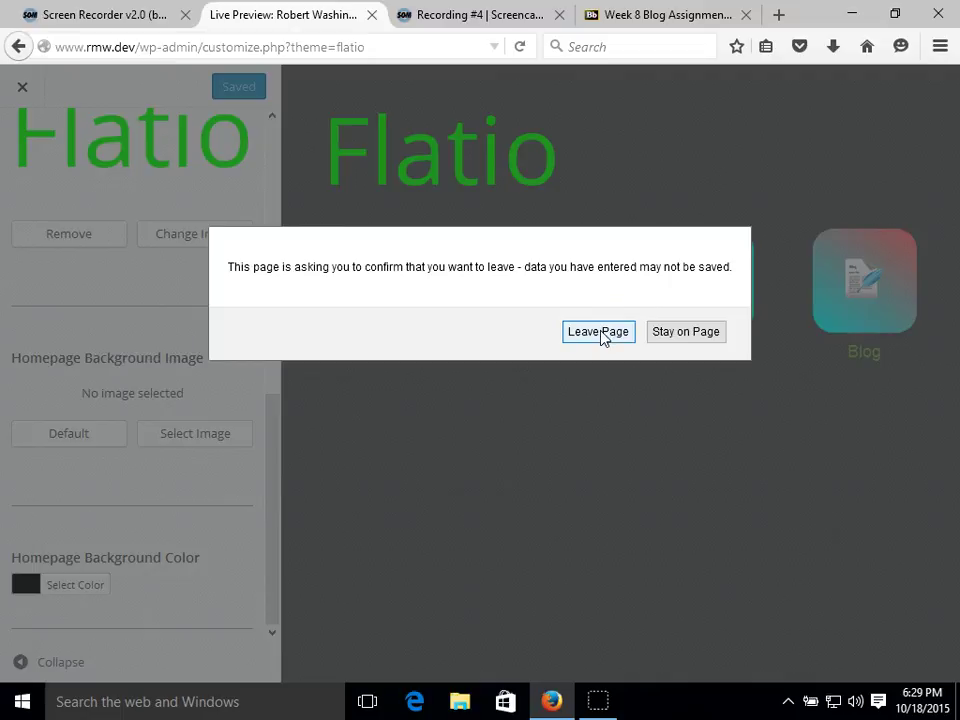
left_click(600, 333)
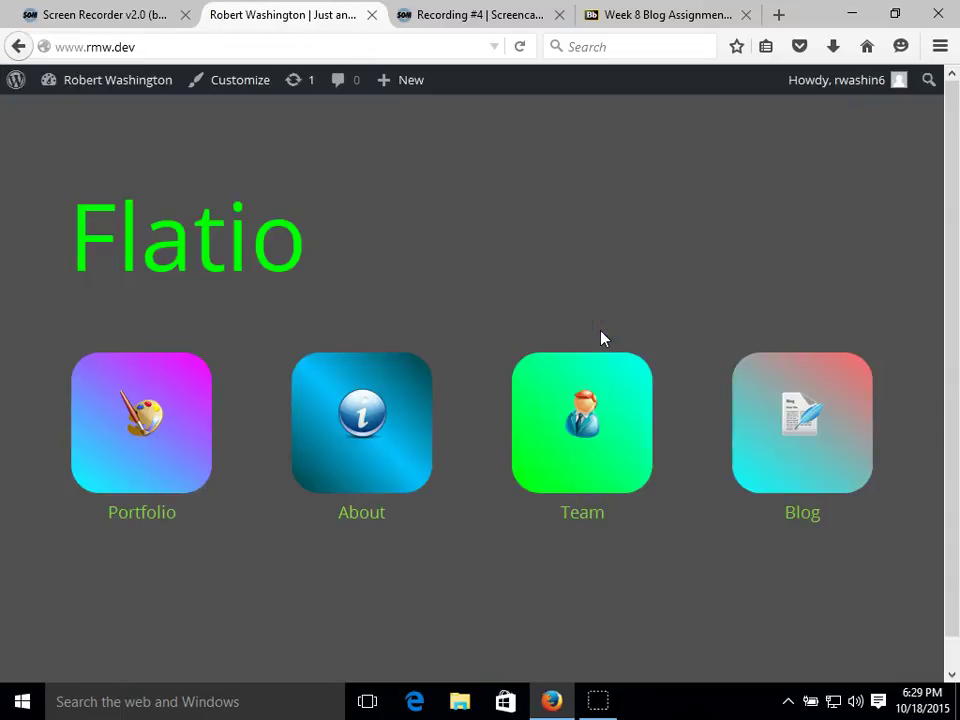